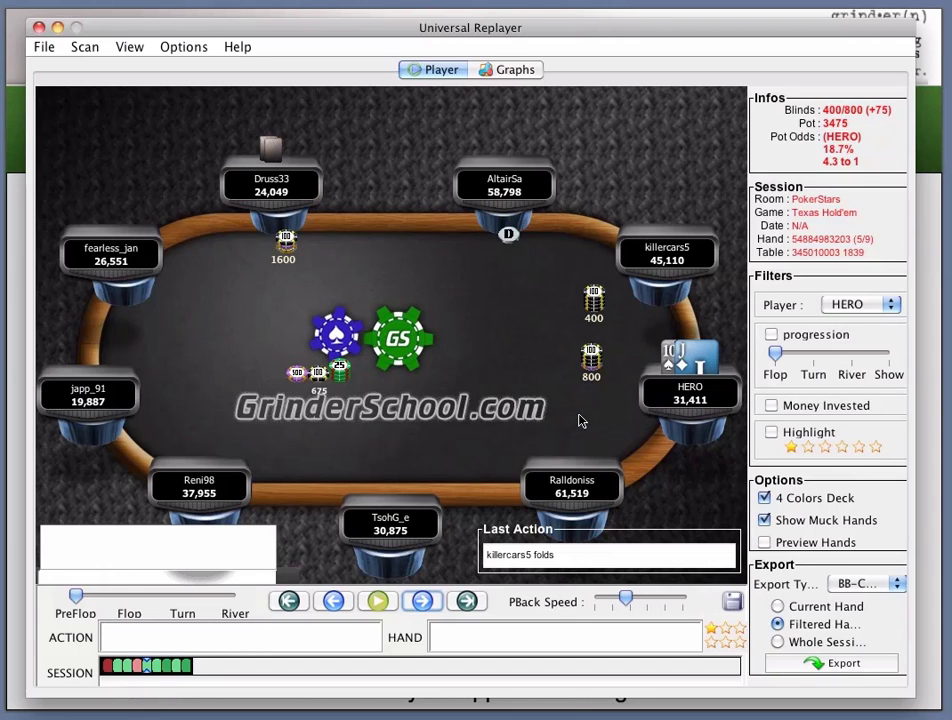
Step: Advance the hand replay through HERO's 800 preflop call and the flop deal to the opponent's 2200 bet
{"action": "left_click", "coordinate": [423, 601]}
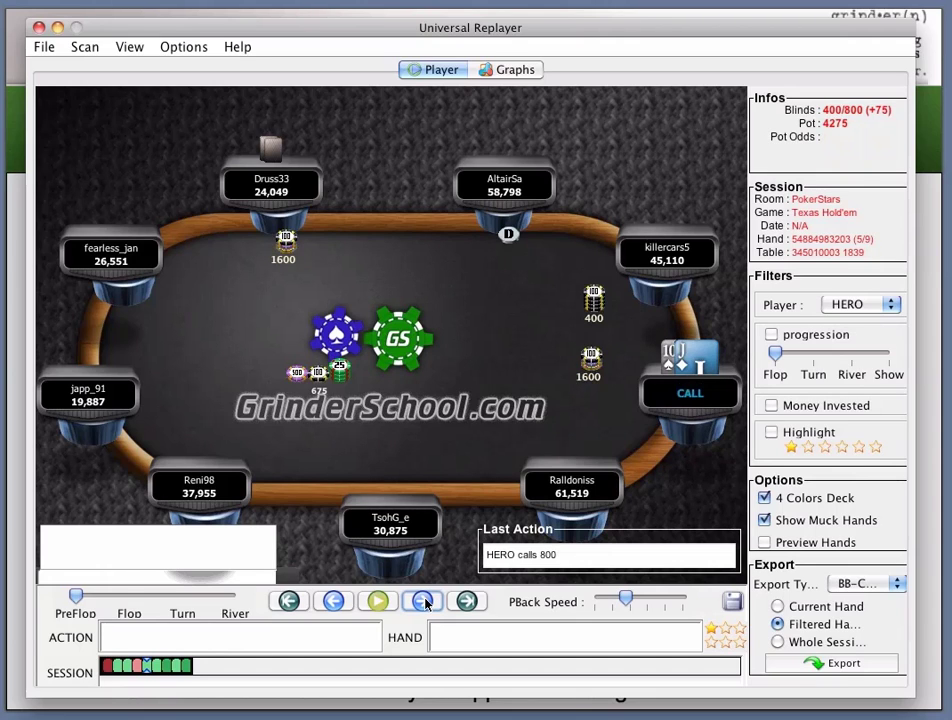
{"action": "left_click", "coordinate": [423, 601]}
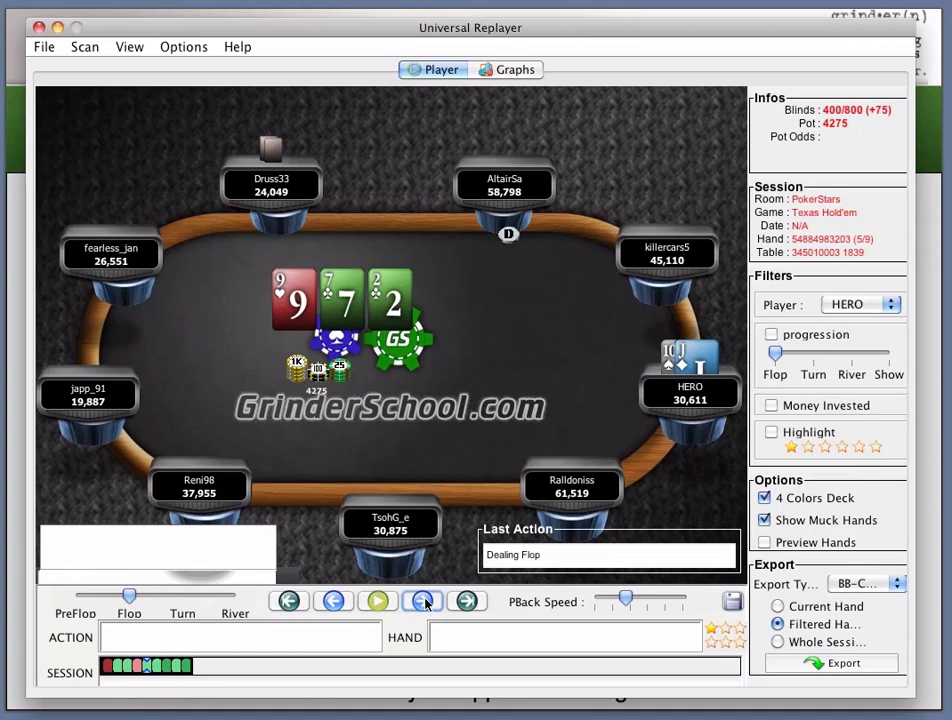
{"action": "left_click", "coordinate": [423, 601]}
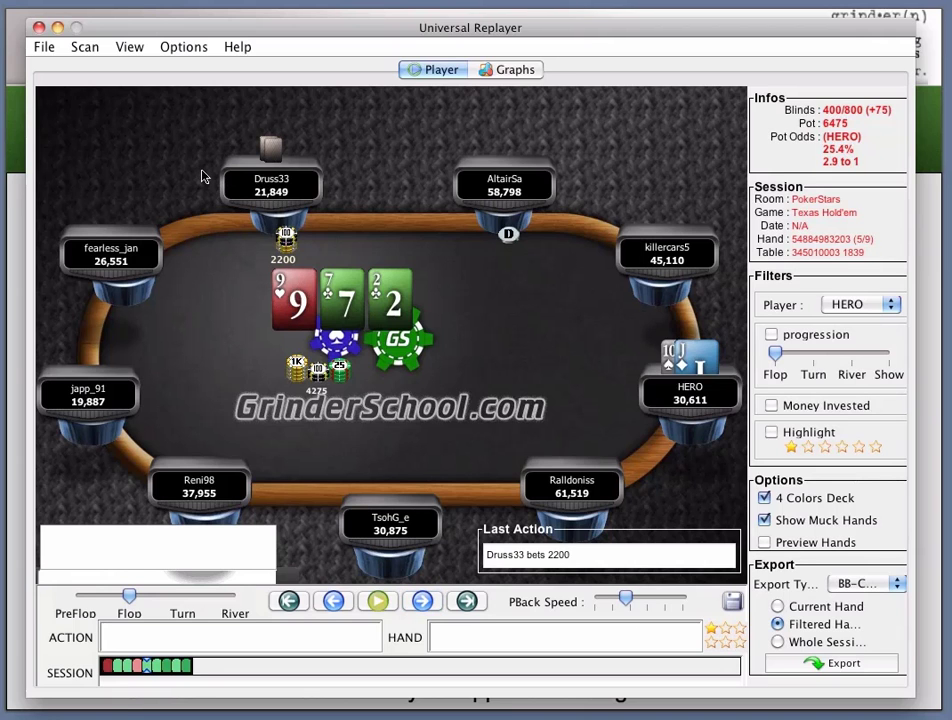
Step: Switch to PokerStove and apply a 40% preflop hand range to Player 1
{"action": "key", "text": "super+Tab"}
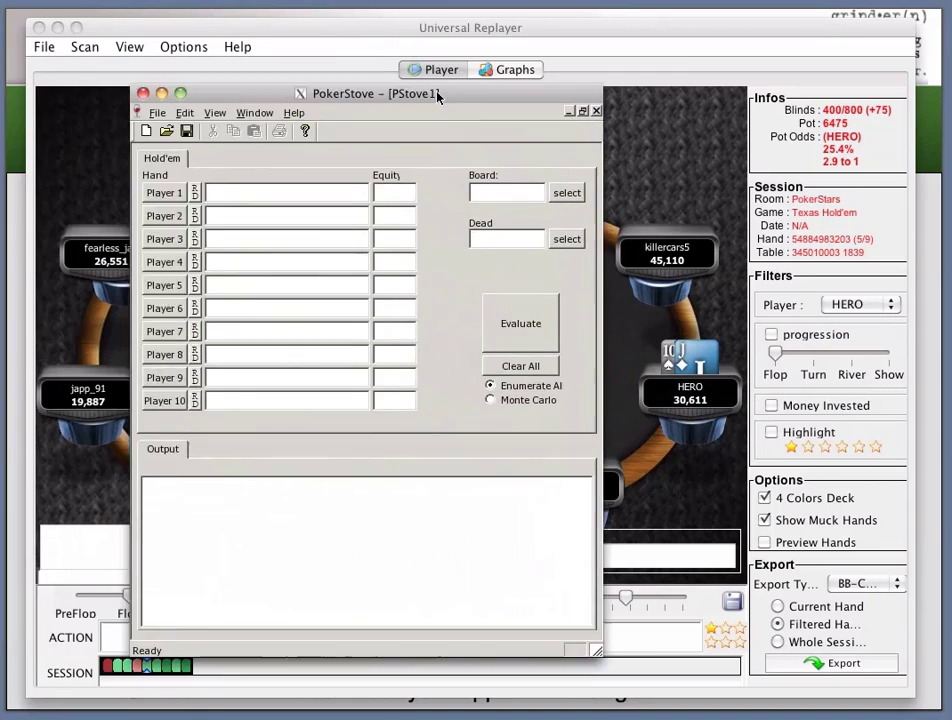
{"action": "left_click_drag", "start_coordinate": [324, 67], "coordinate": [405, 95]}
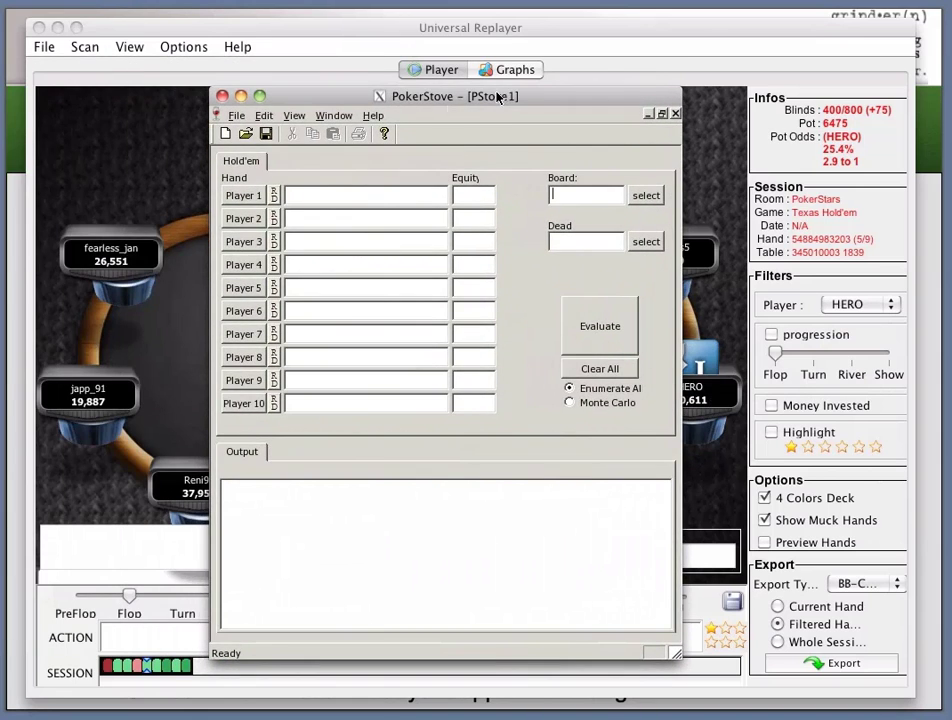
{"action": "left_click", "coordinate": [252, 196]}
{"action": "left_click", "coordinate": [262, 169]}
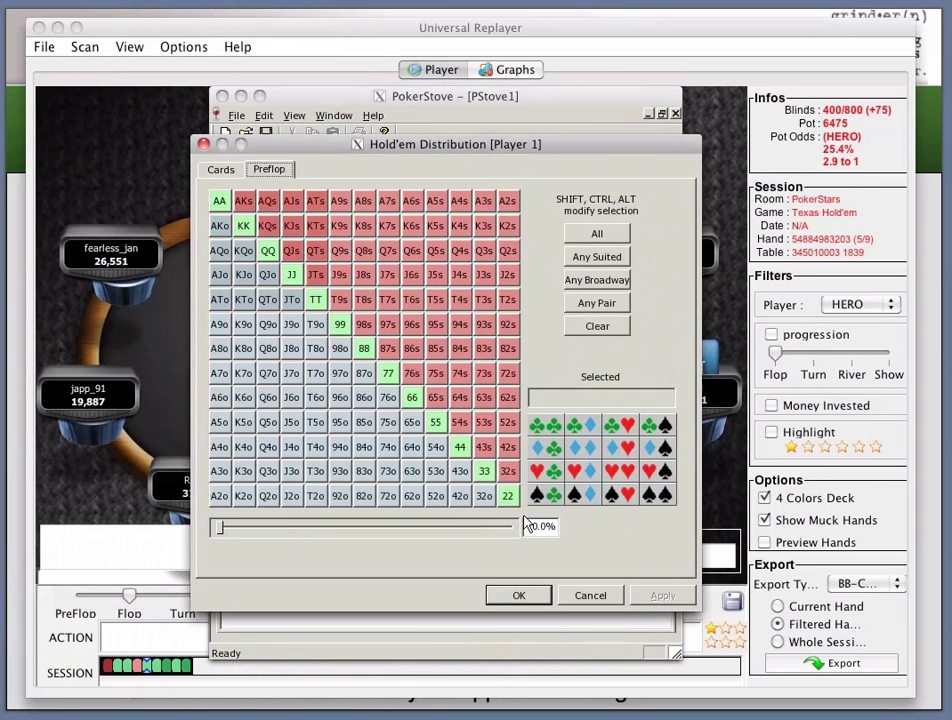
{"action": "left_click_drag", "start_coordinate": [530, 527], "coordinate": [583, 533]}
{"action": "type", "text": "40"}
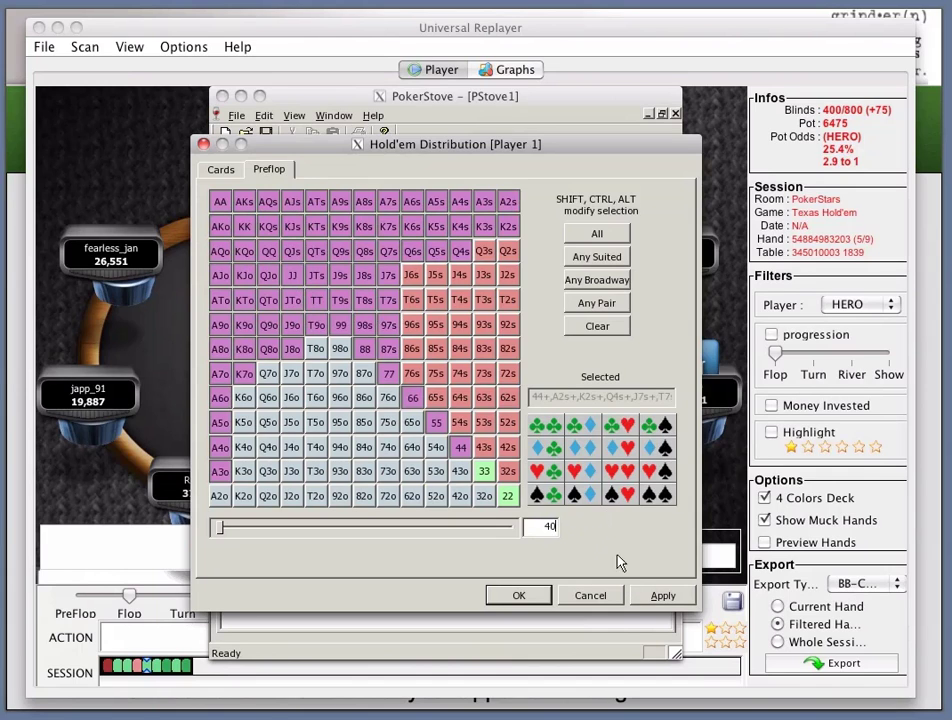
{"action": "left_click", "coordinate": [651, 598]}
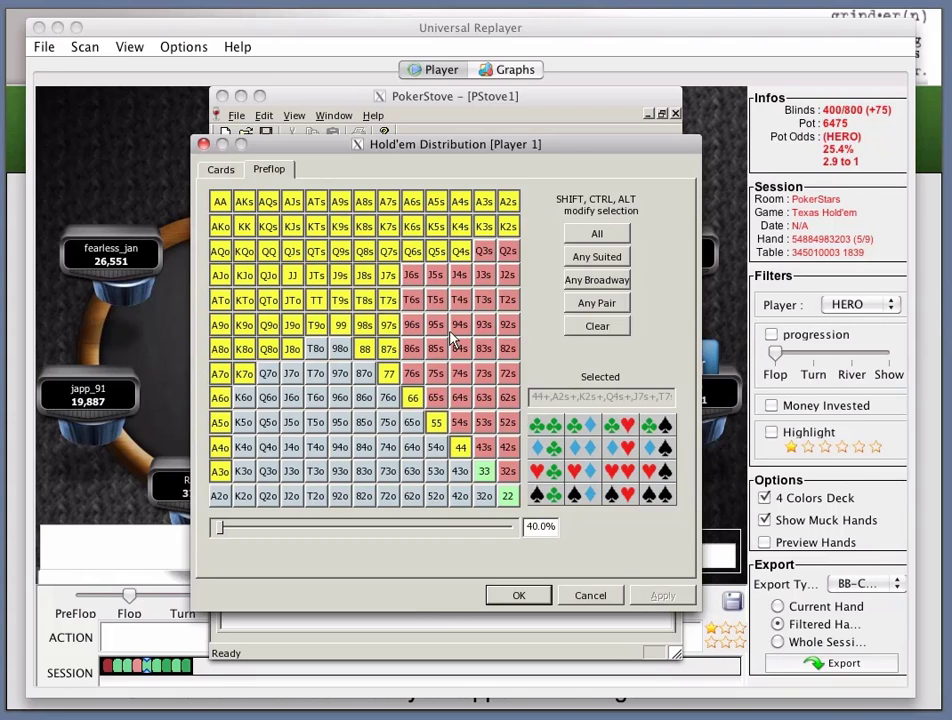
Step: Review the flop in Universal Replayer, return to PokerStove and remove A3o–A6o, A8o and ATo–AKo from Player 1's range
{"action": "left_click", "coordinate": [133, 148]}
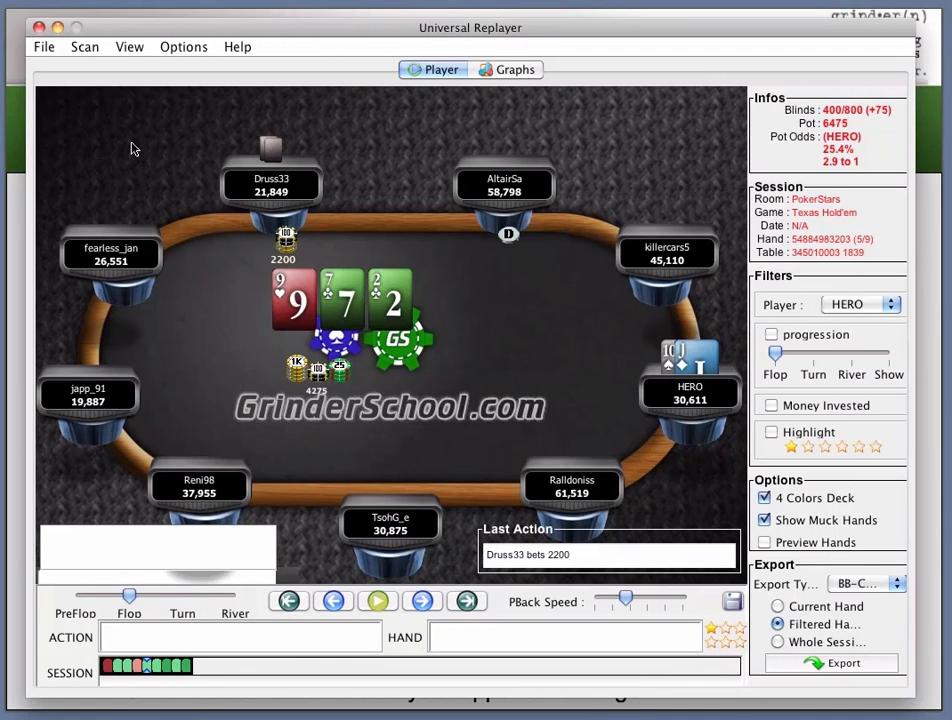
{"action": "key", "text": "super+Tab"}
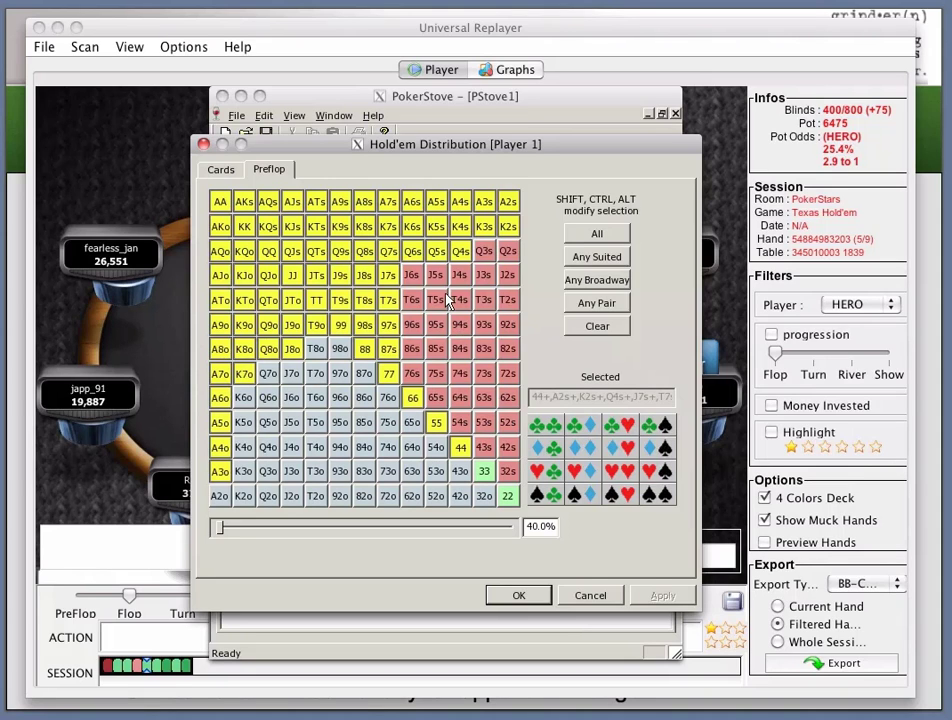
{"action": "left_click", "coordinate": [223, 468]}
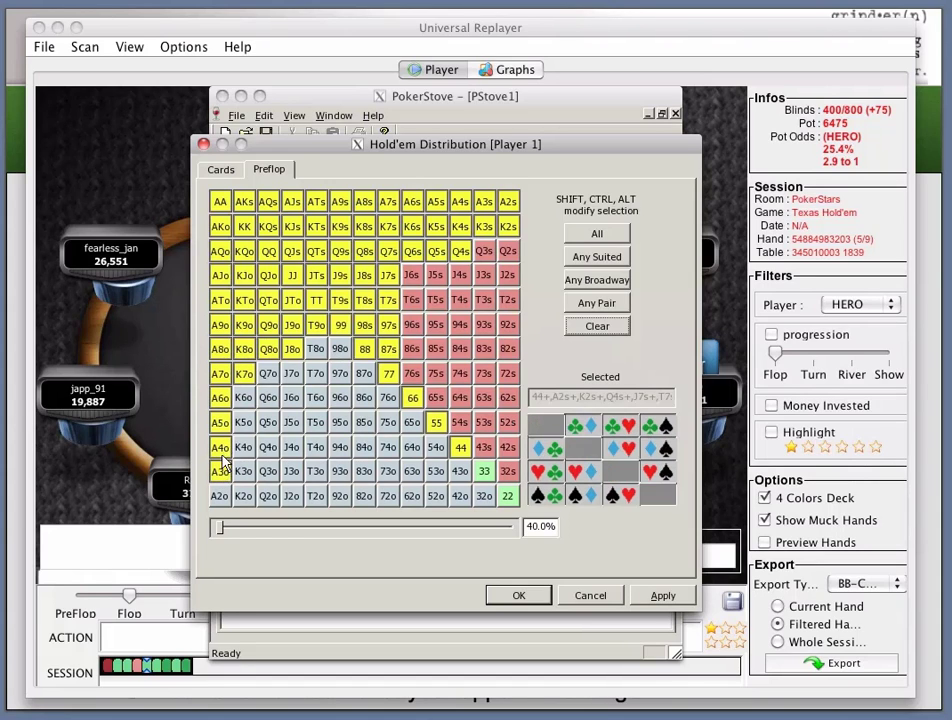
{"action": "left_click", "coordinate": [221, 470]}
{"action": "left_click", "coordinate": [220, 446]}
{"action": "left_click", "coordinate": [220, 422]}
{"action": "left_click", "coordinate": [220, 397]}
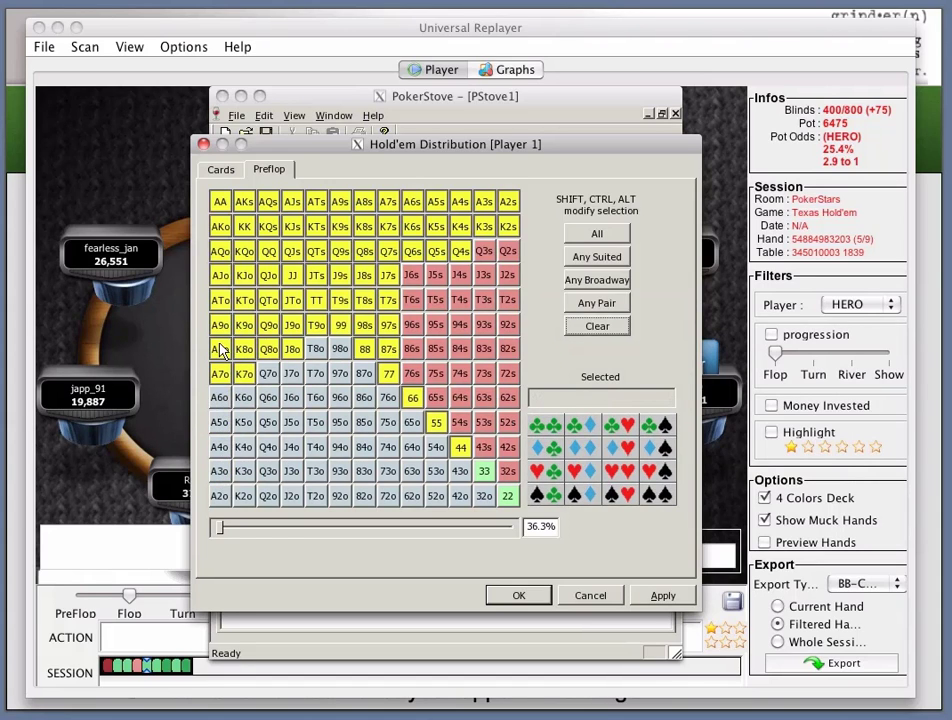
{"action": "left_click", "coordinate": [220, 347]}
{"action": "left_click", "coordinate": [221, 300]}
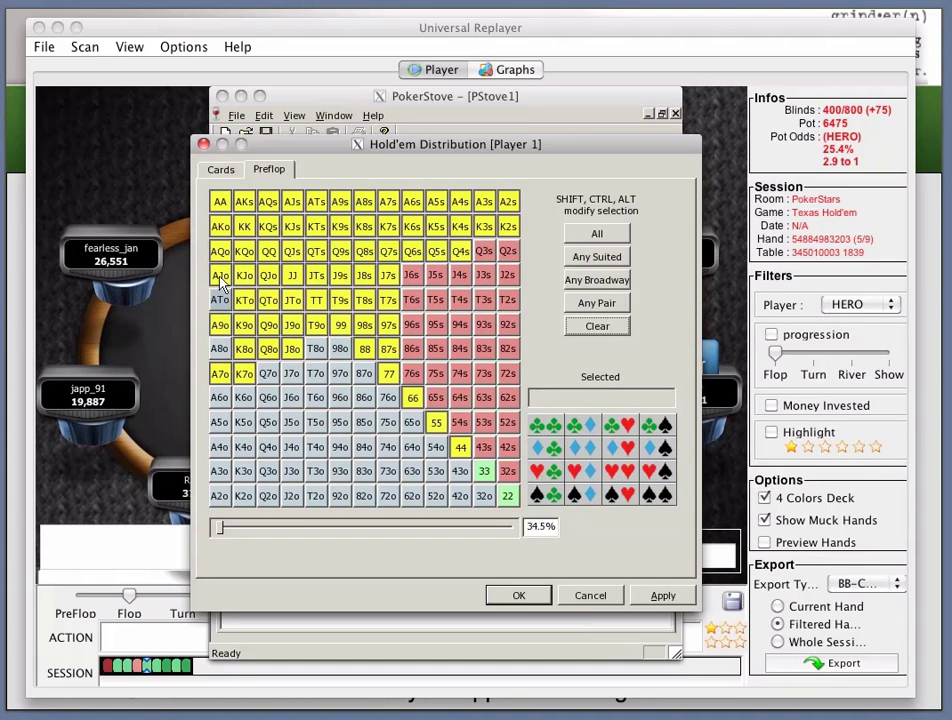
{"action": "left_click", "coordinate": [221, 276]}
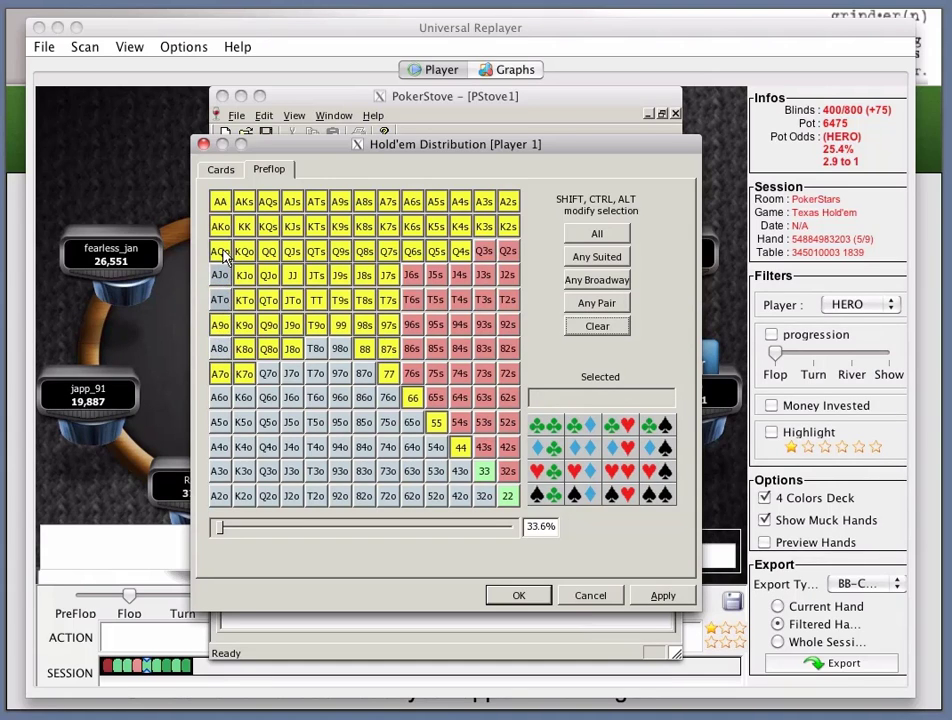
{"action": "left_click", "coordinate": [222, 251]}
{"action": "left_click", "coordinate": [220, 227]}
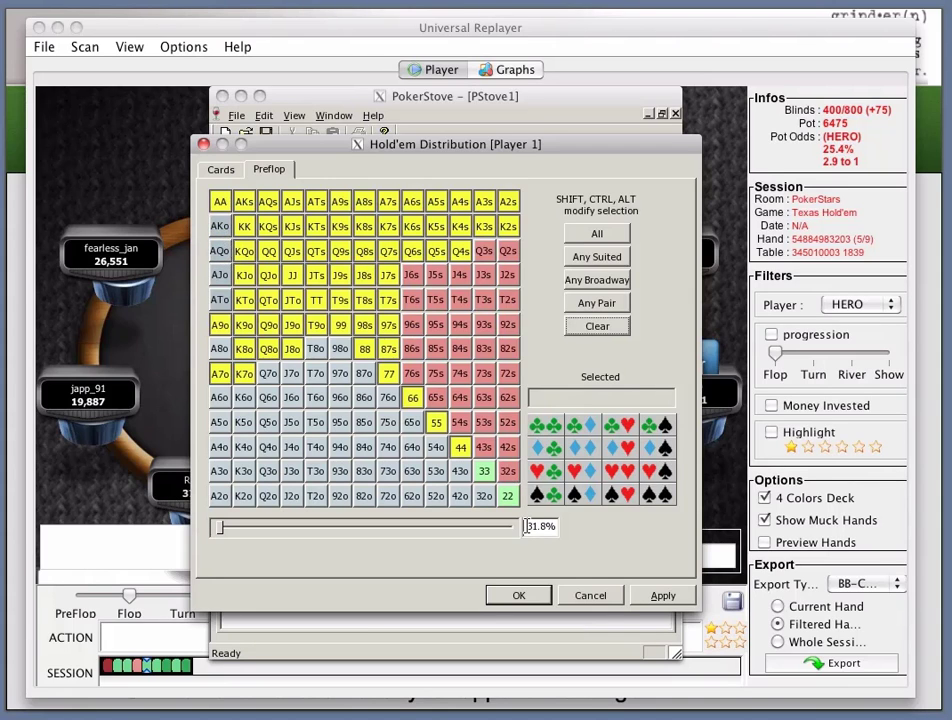
Step: Remove Q8o, QTo, QJo, KQo, KJo, KTo and K8o from Player 1's preflop range
{"action": "left_click", "coordinate": [267, 348]}
{"action": "left_click", "coordinate": [268, 300]}
{"action": "left_click", "coordinate": [268, 275]}
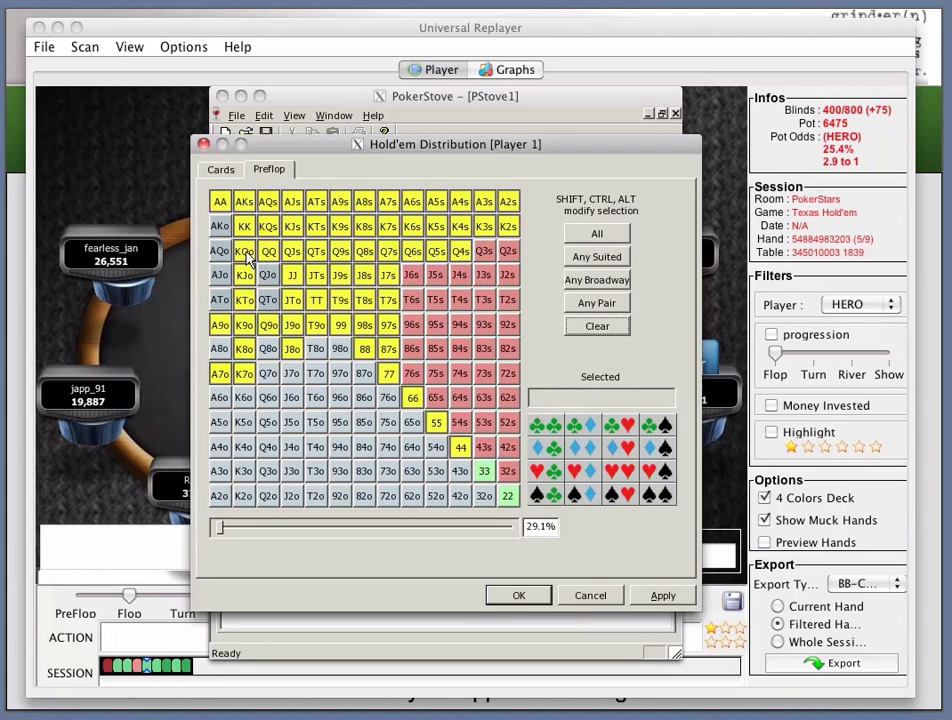
{"action": "left_click", "coordinate": [244, 251]}
{"action": "left_click", "coordinate": [244, 275]}
{"action": "left_click", "coordinate": [244, 300]}
{"action": "left_click", "coordinate": [244, 348]}
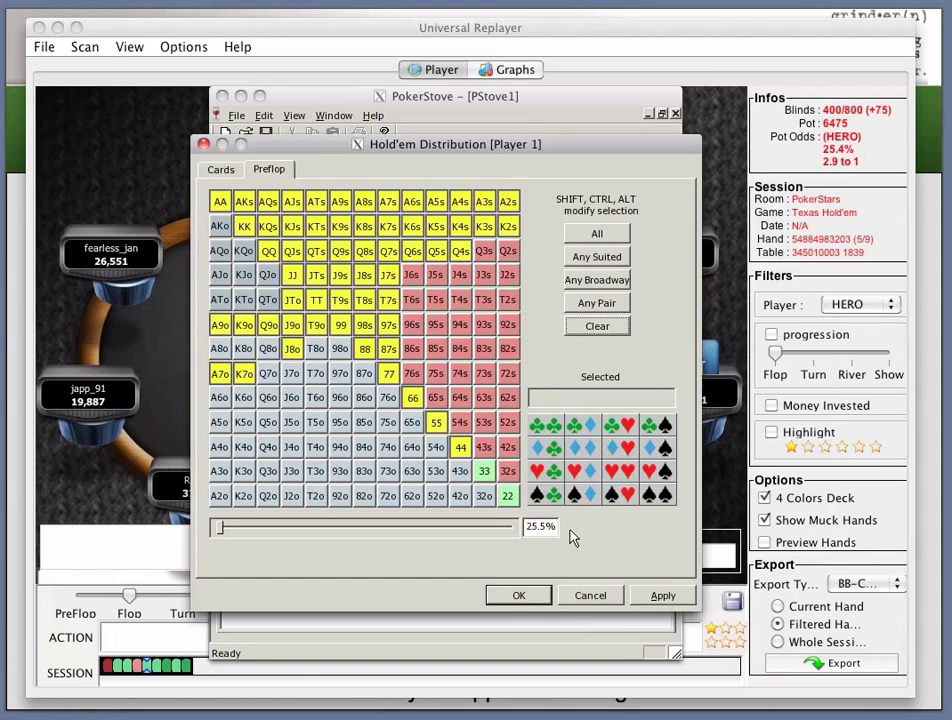
{"action": "left_click", "coordinate": [484, 202]}
{"action": "left_click", "coordinate": [459, 202]}
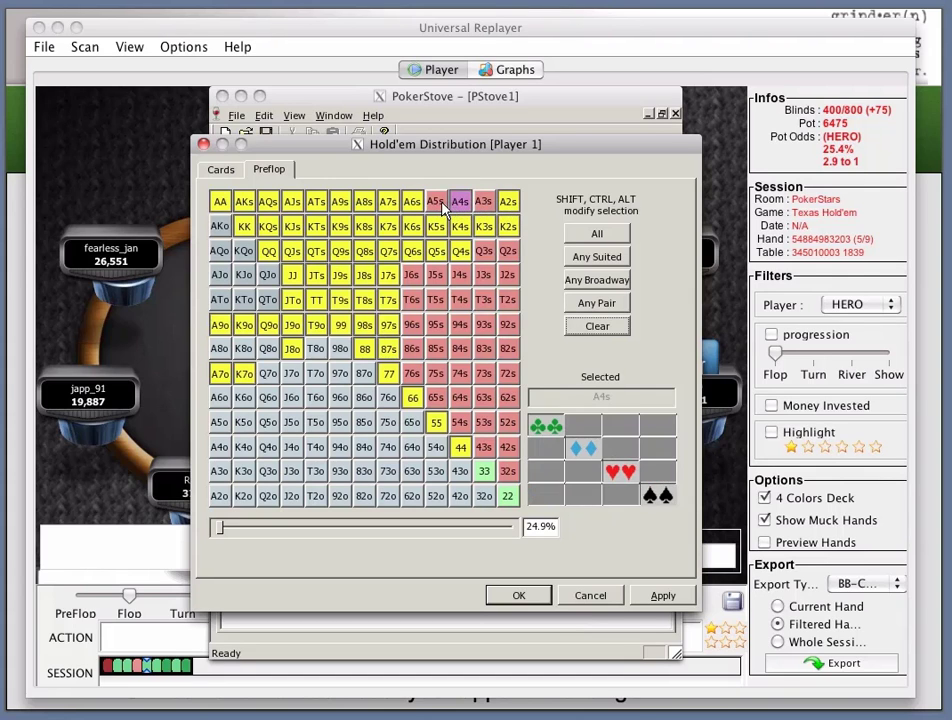
{"action": "left_click", "coordinate": [459, 202]}
{"action": "left_click", "coordinate": [484, 202]}
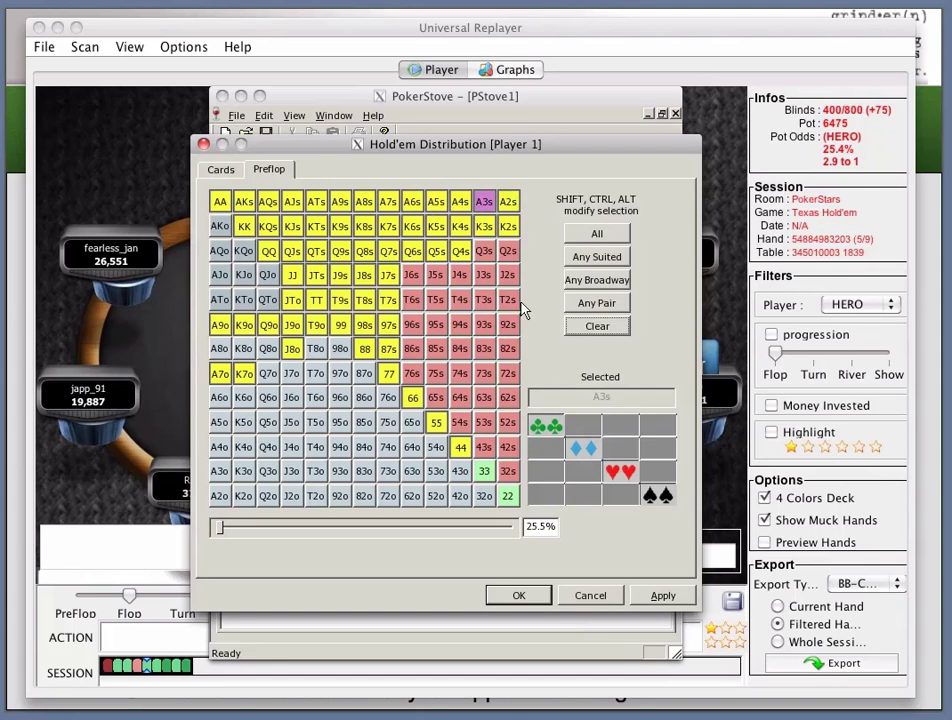
Step: Restrict A3s, A4s, A5s and A6s in Player 1's range to their club combinations only
{"action": "left_click", "coordinate": [584, 449]}
{"action": "left_click", "coordinate": [459, 201]}
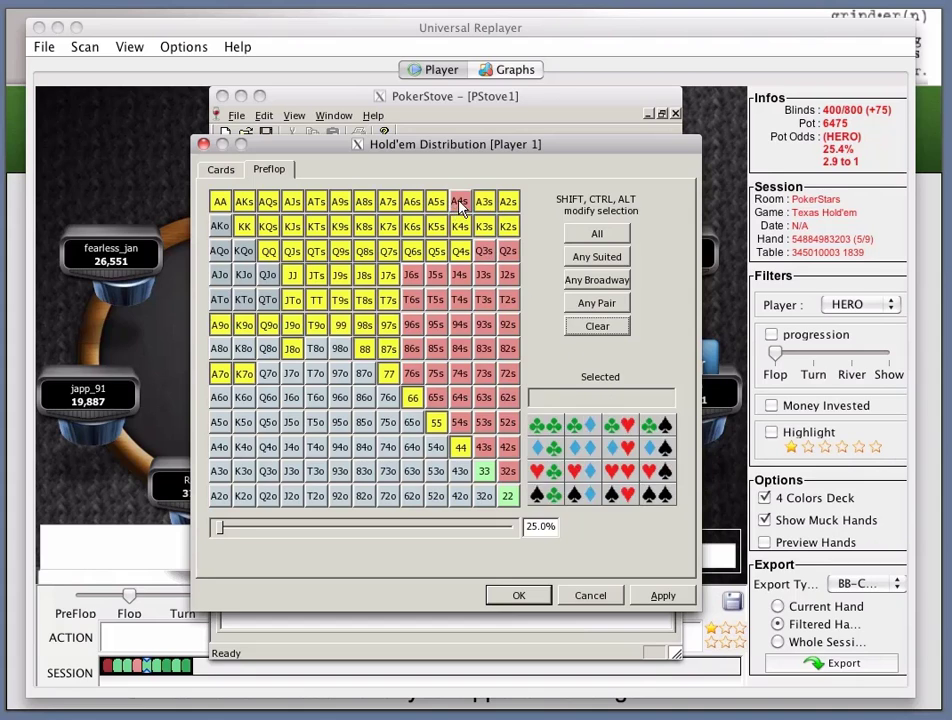
{"action": "left_click", "coordinate": [652, 493]}
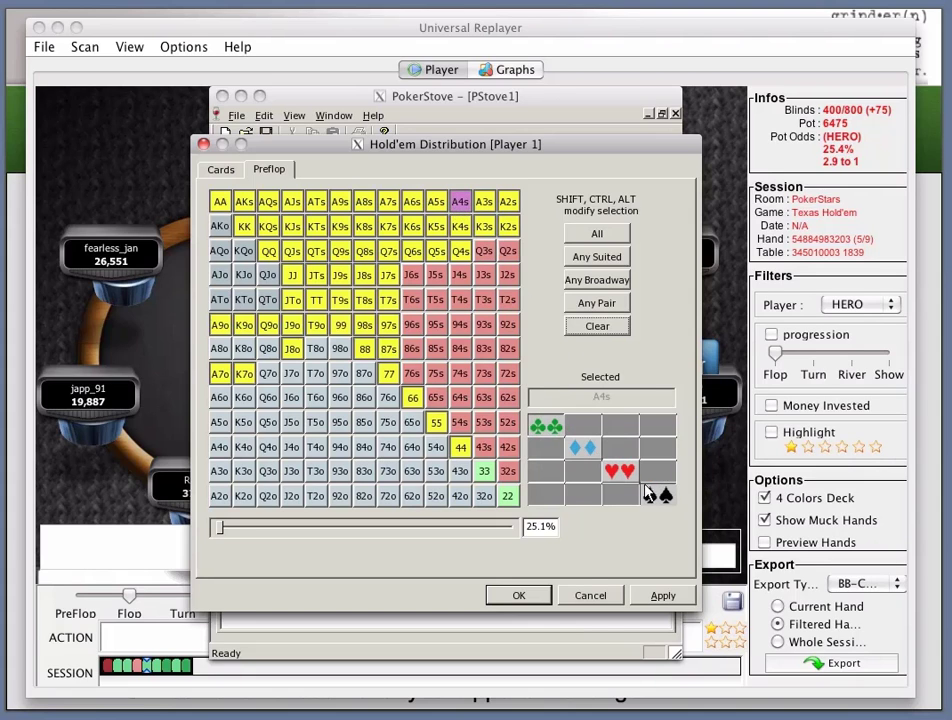
{"action": "left_click", "coordinate": [438, 201]}
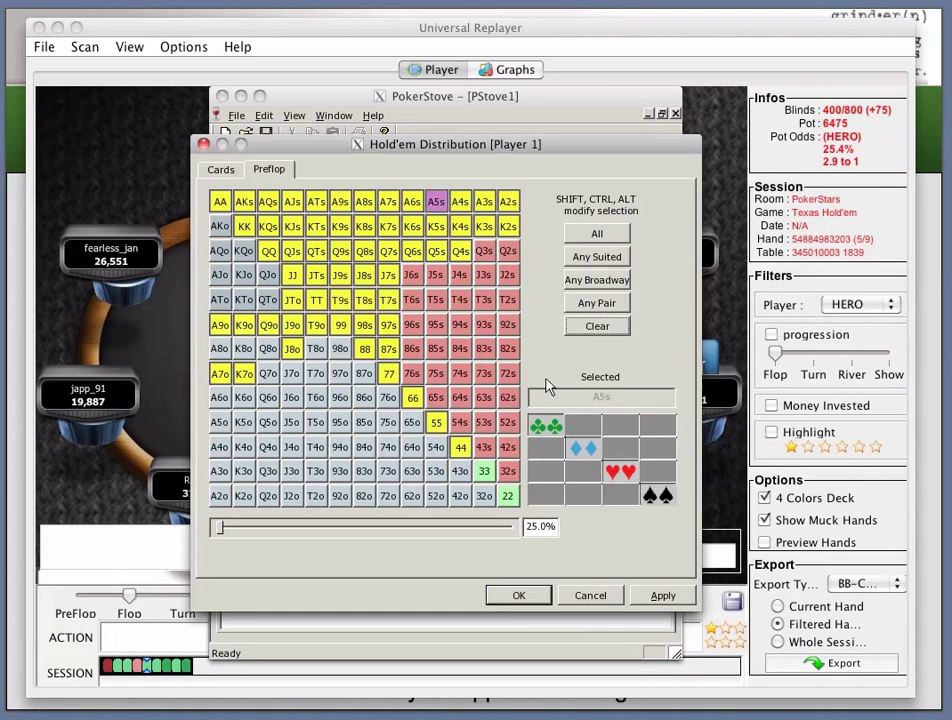
{"action": "left_click", "coordinate": [620, 470]}
{"action": "left_click", "coordinate": [412, 201]}
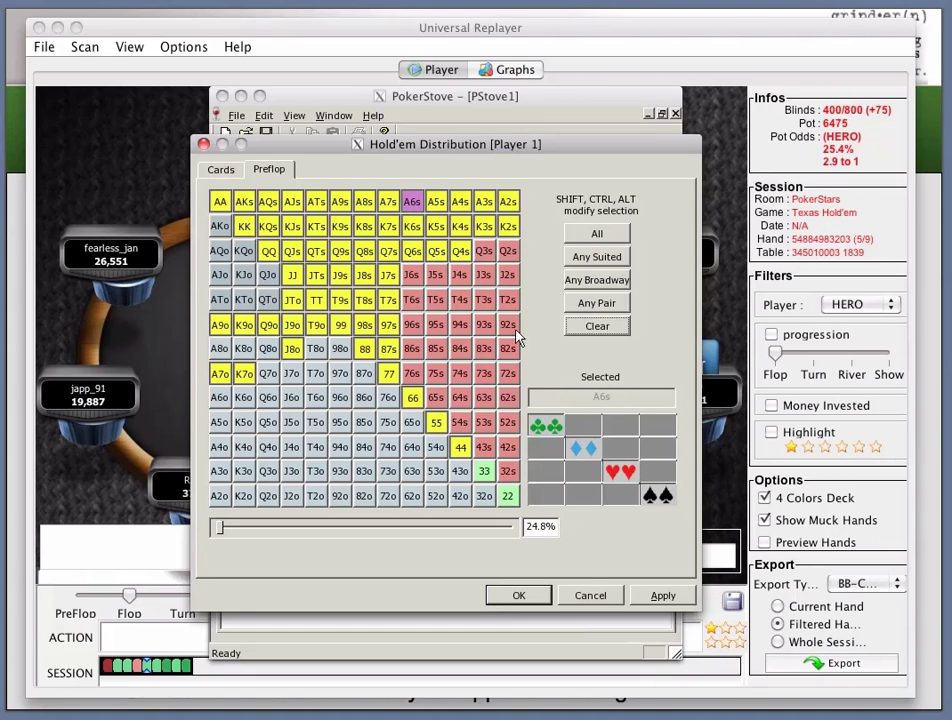
{"action": "left_click", "coordinate": [620, 478]}
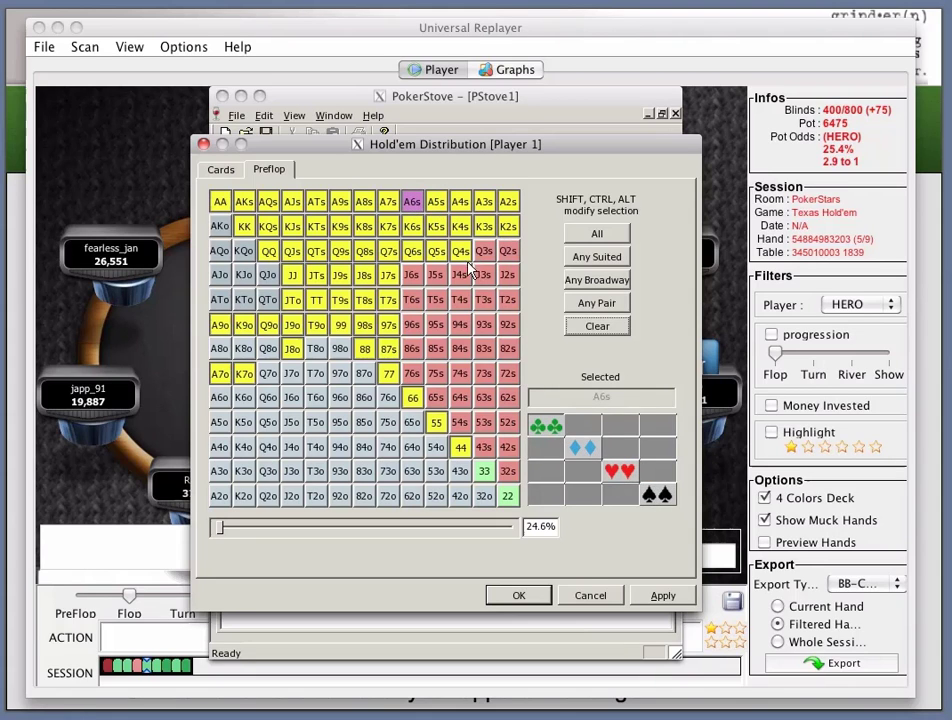
Step: Restrict A8s, ATs, AJs and AQs to their club combinations and remove J8o from Player 1's range
{"action": "left_click", "coordinate": [365, 199]}
{"action": "left_click", "coordinate": [624, 474]}
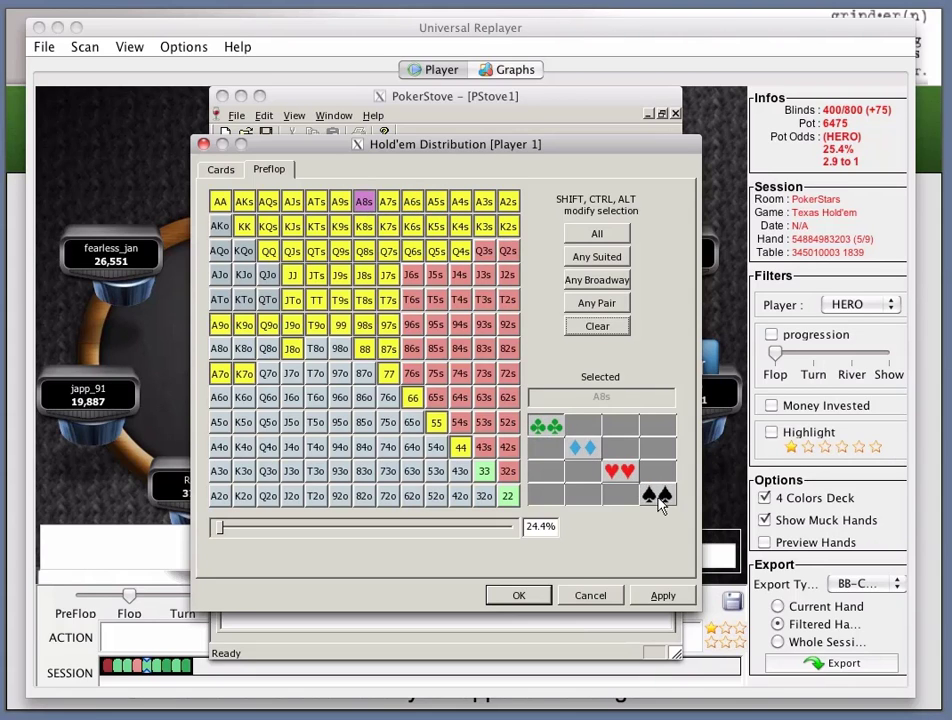
{"action": "left_click", "coordinate": [340, 203]}
{"action": "left_click", "coordinate": [316, 202]}
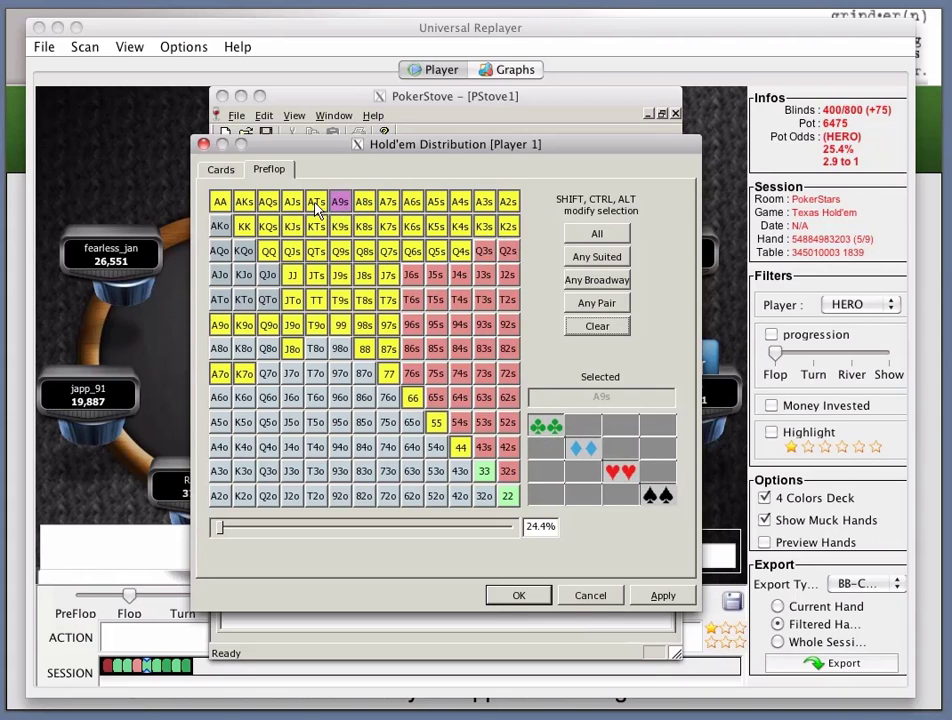
{"action": "left_click", "coordinate": [592, 455]}
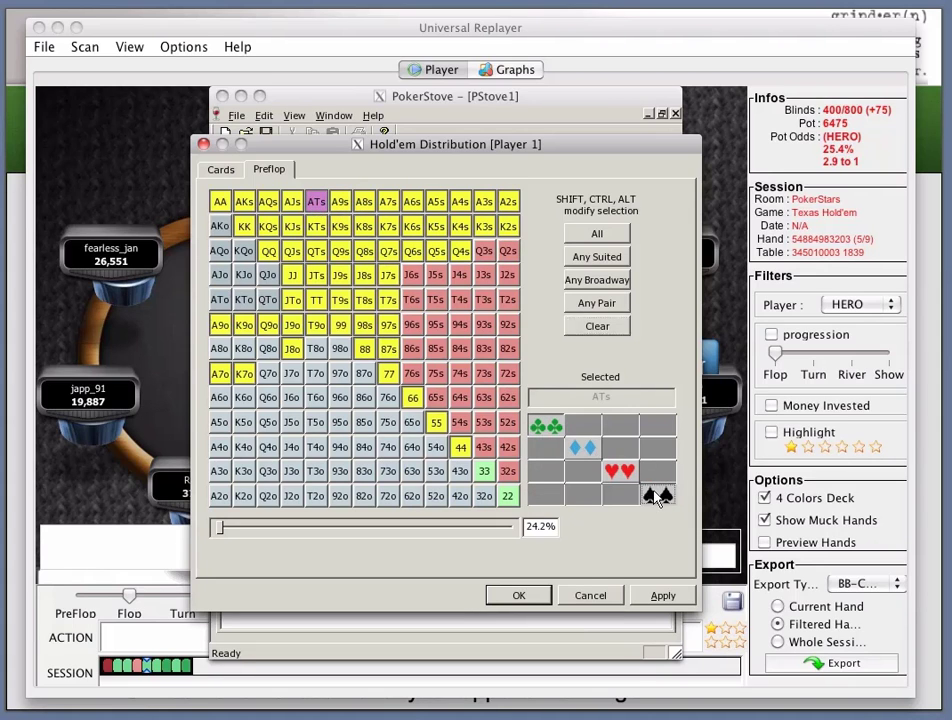
{"action": "left_click", "coordinate": [292, 202]}
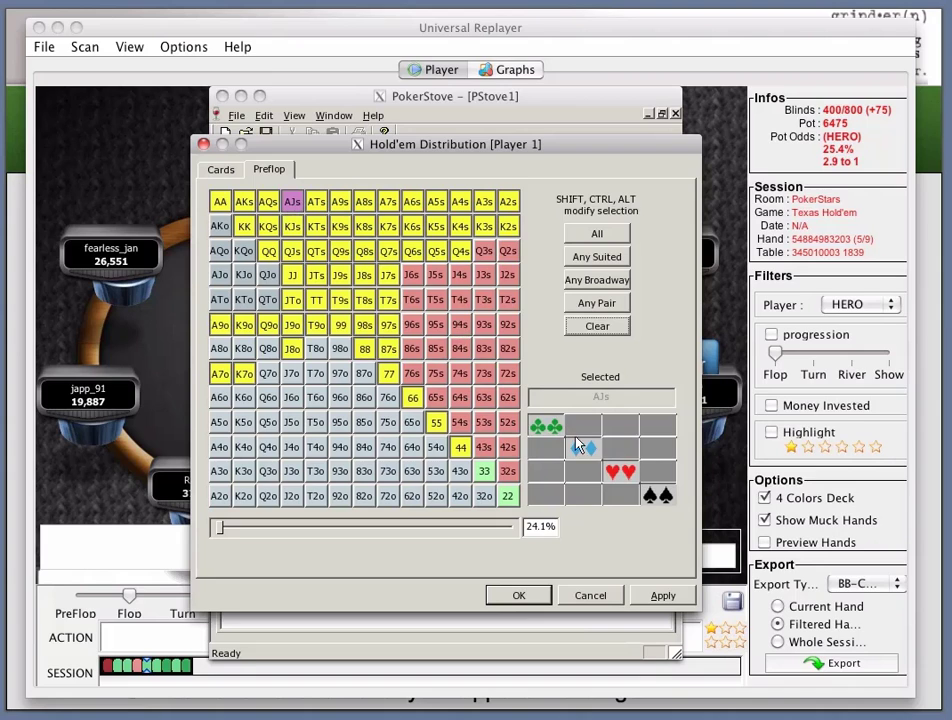
{"action": "left_click", "coordinate": [621, 478]}
{"action": "left_click", "coordinate": [270, 203]}
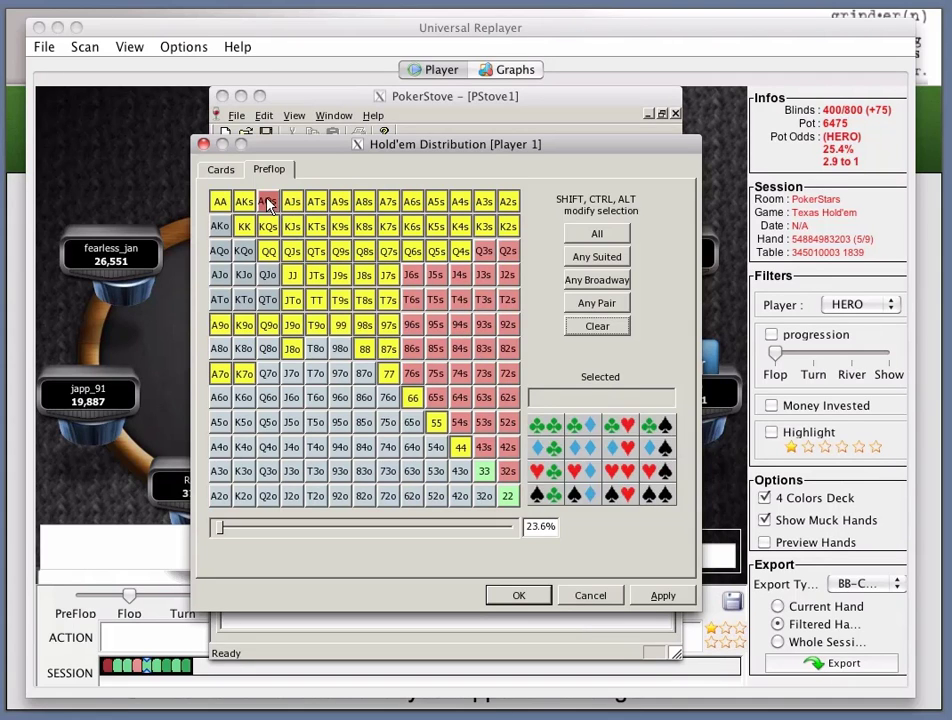
{"action": "left_click", "coordinate": [628, 472]}
{"action": "left_click", "coordinate": [660, 497]}
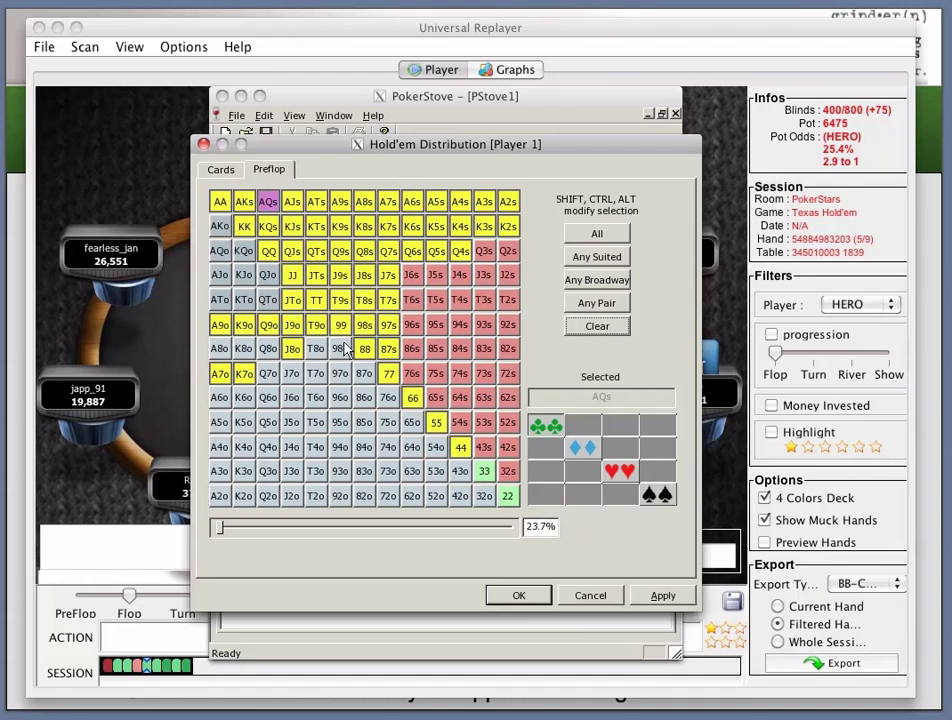
{"action": "left_click", "coordinate": [293, 328]}
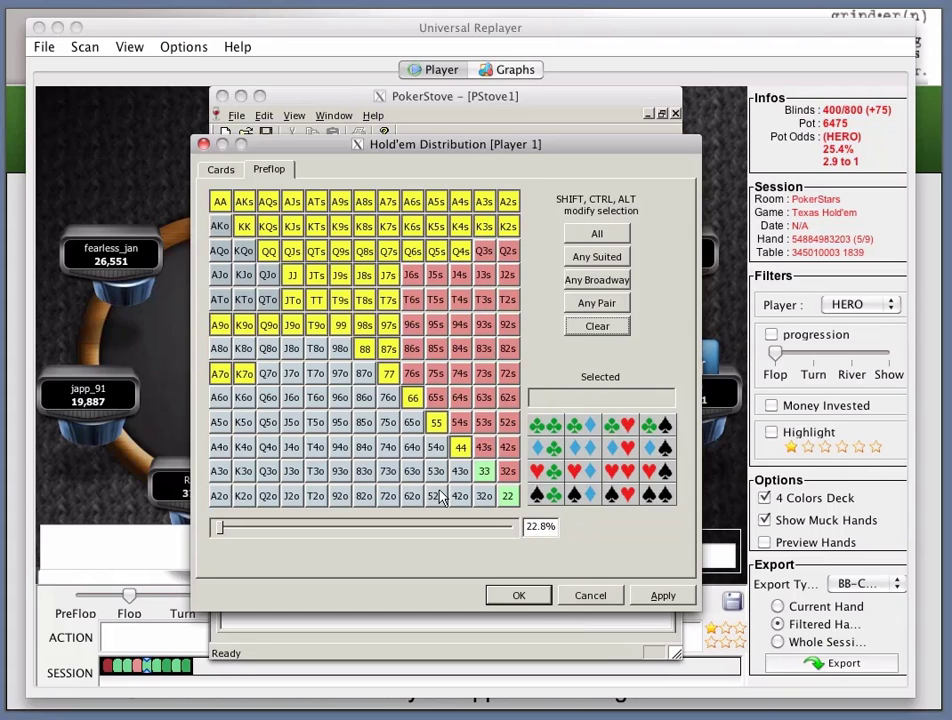
Step: Switch back to Universal Replayer and advance the hand to HERO's flop raise to 6000
{"action": "left_click", "coordinate": [152, 355]}
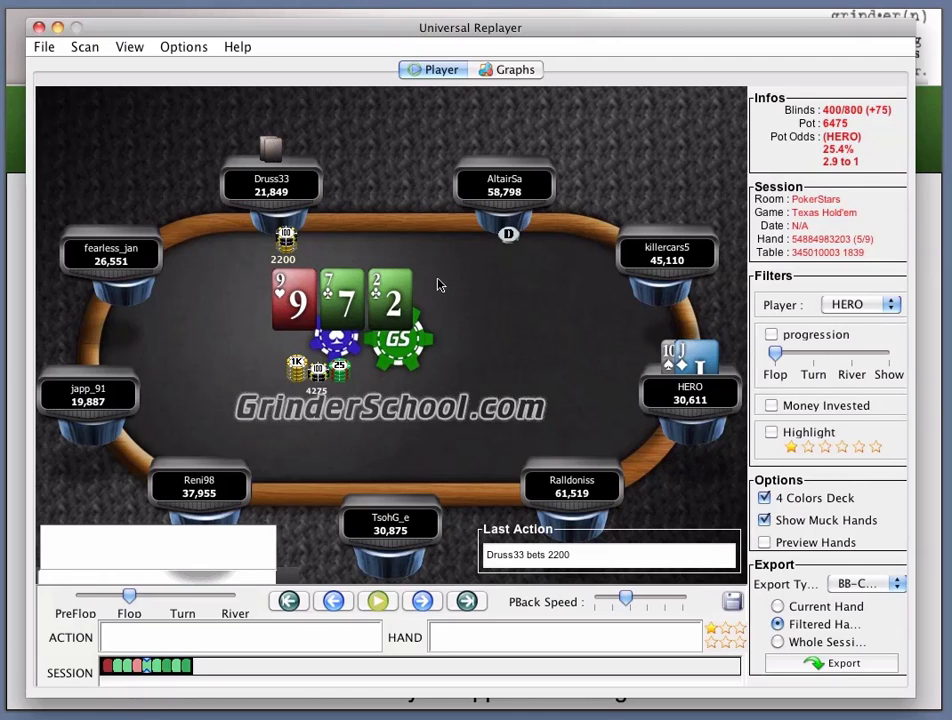
{"action": "left_click", "coordinate": [428, 600]}
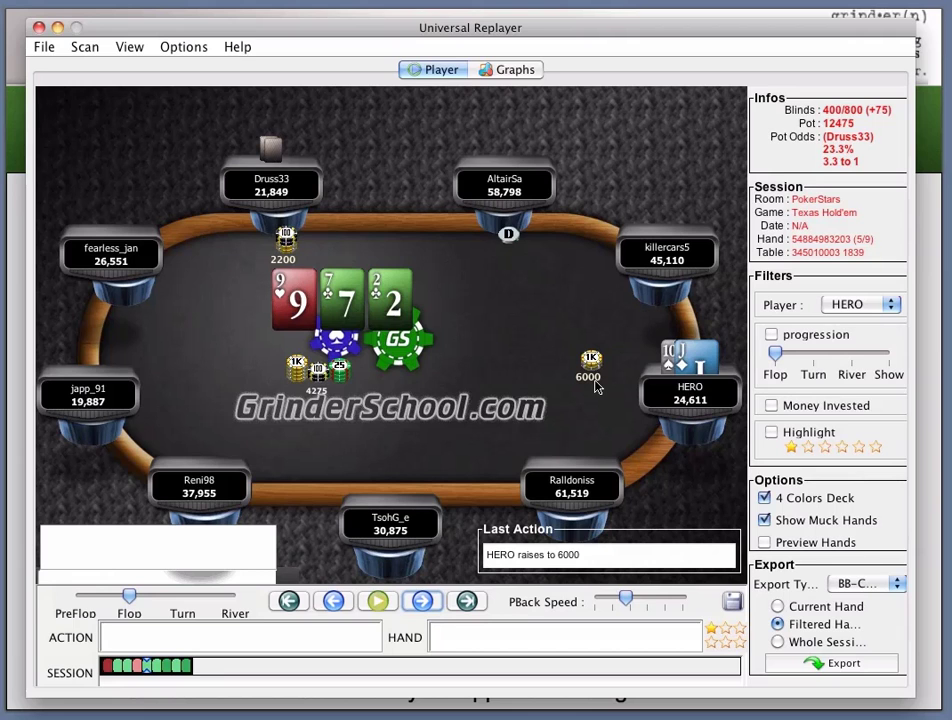
Step: Switch to the CalcMadeEasy calculator and reposition its window over the poker table
{"action": "key", "text": "super+Tab"}
{"action": "key", "text": "super+Tab"}
{"action": "key", "text": "super+Tab"}
{"action": "key", "text": "super+Tab"}
{"action": "key", "text": "super+Tab"}
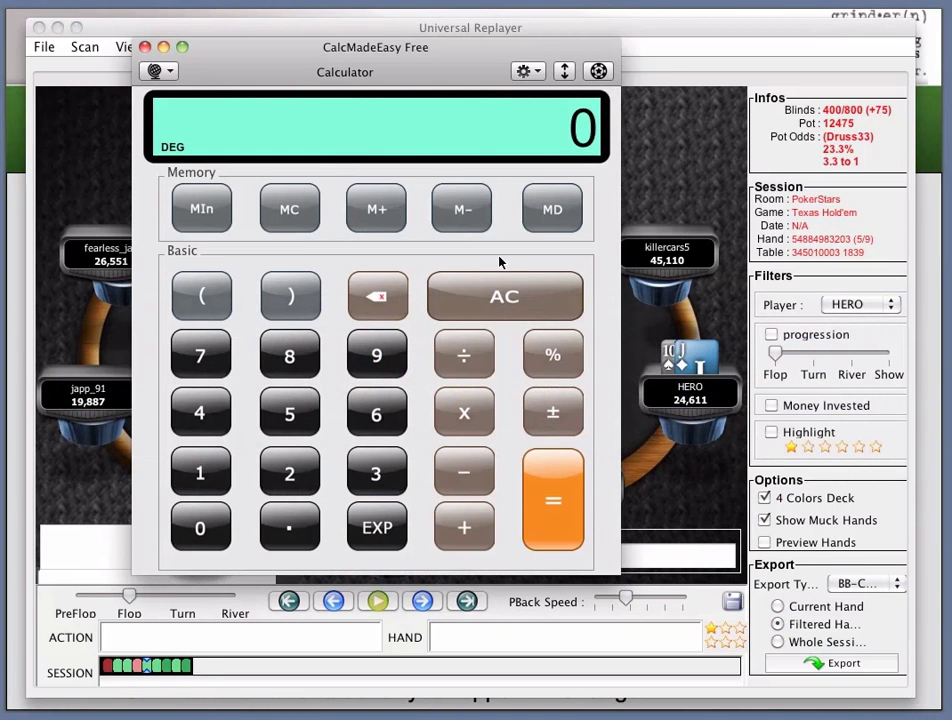
{"action": "left_click_drag", "start_coordinate": [259, 53], "coordinate": [310, 95]}
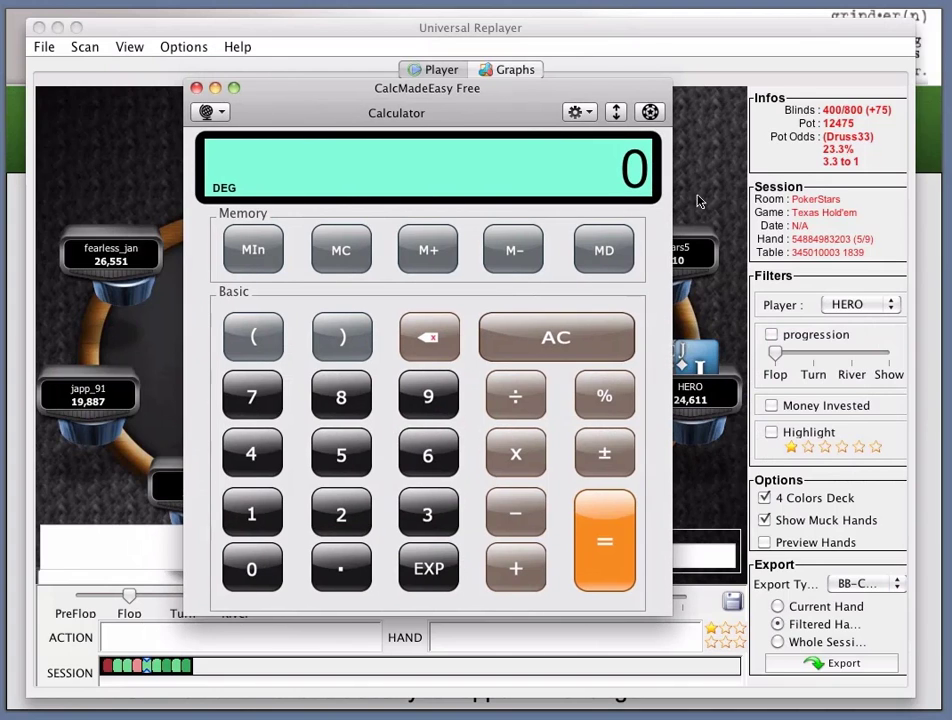
Step: Calculate 6000 divided by 12475 to compare HERO's raise with the pot
{"action": "left_click", "coordinate": [432, 455]}
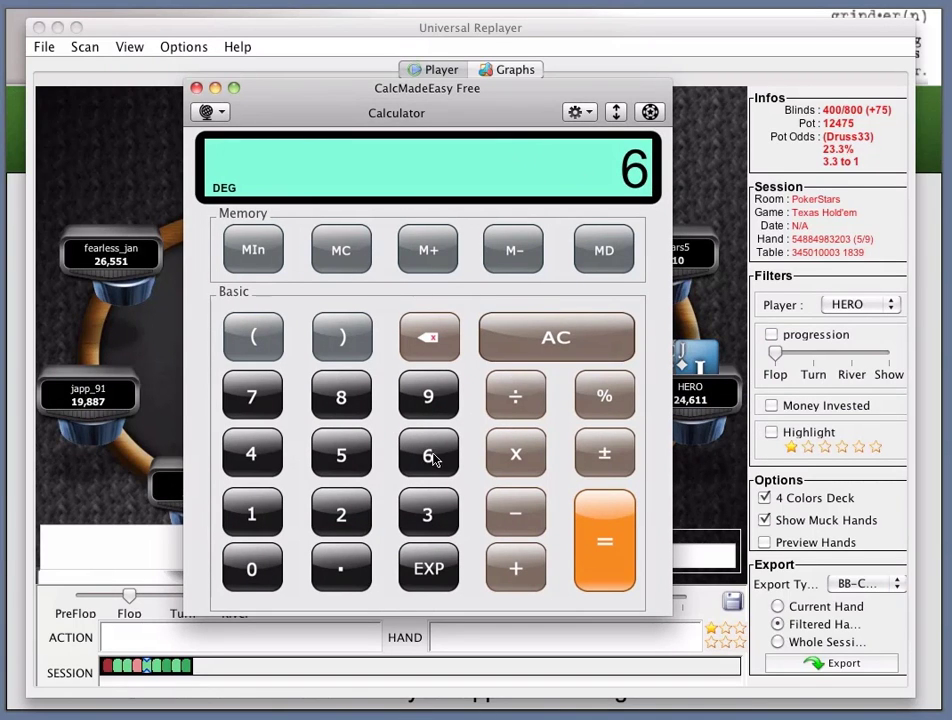
{"action": "left_click", "coordinate": [254, 569]}
{"action": "left_click", "coordinate": [254, 569]}
{"action": "left_click", "coordinate": [254, 569]}
{"action": "left_click", "coordinate": [514, 396]}
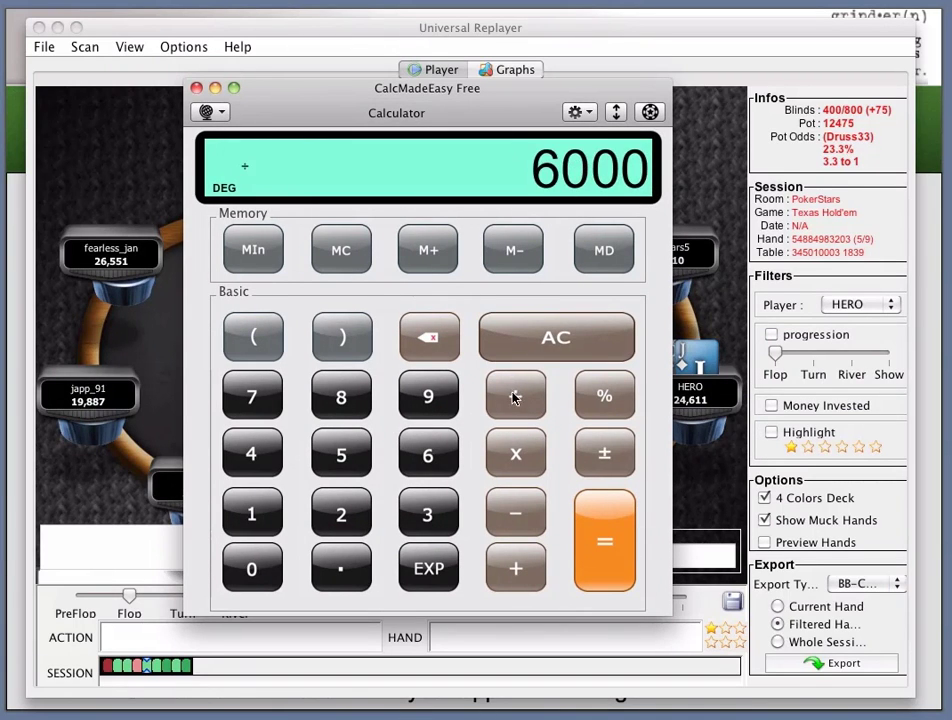
{"action": "left_click", "coordinate": [262, 508]}
{"action": "left_click", "coordinate": [343, 511]}
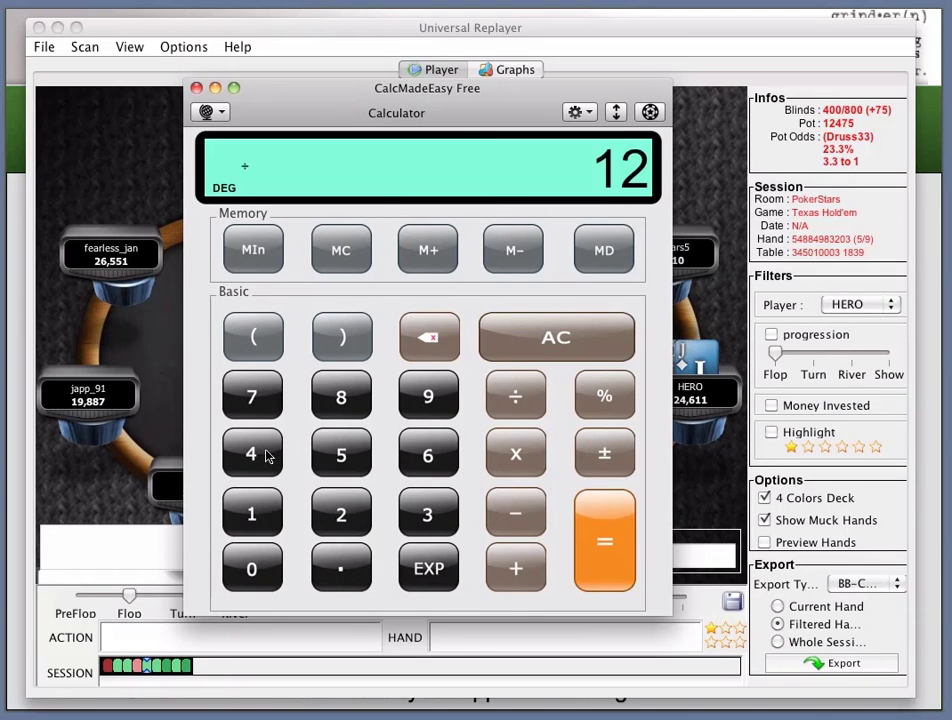
{"action": "left_click", "coordinate": [262, 455]}
{"action": "left_click", "coordinate": [270, 402]}
{"action": "left_click", "coordinate": [341, 455]}
{"action": "left_click", "coordinate": [610, 516]}
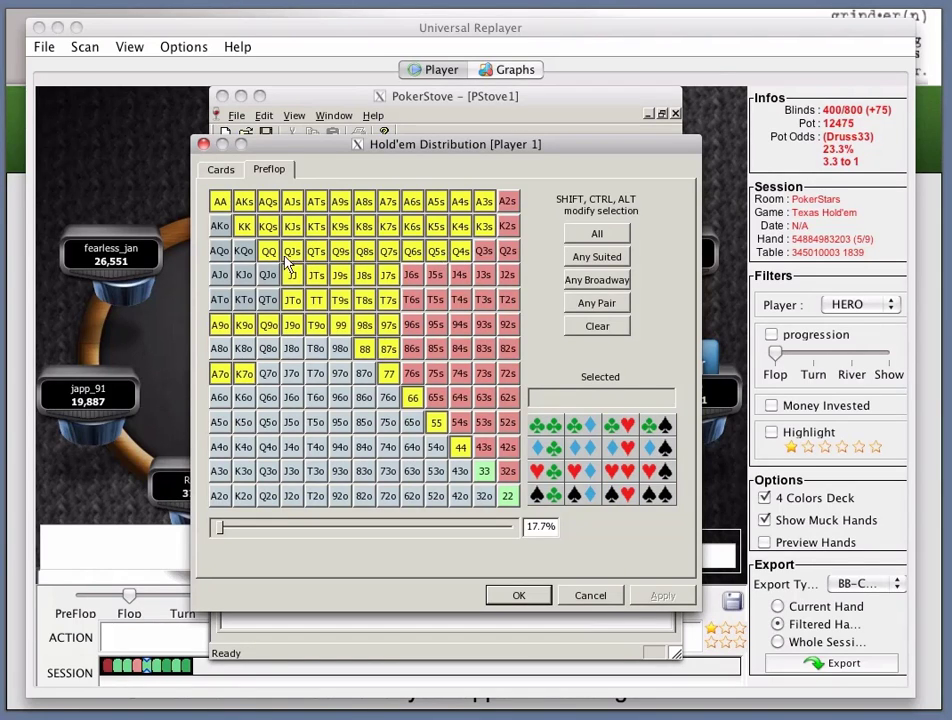
Step: Check Player 1's range percentage in PokerStove and divide 17.7 by 40 in the CalcMadeEasy calculator
{"action": "left_click", "coordinate": [460, 255]}
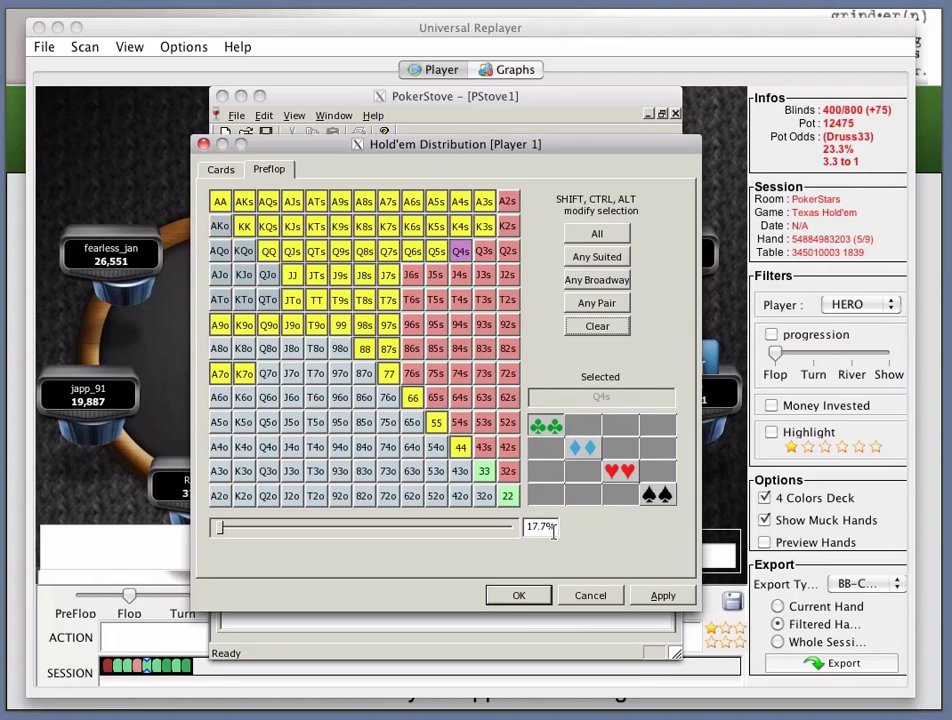
{"action": "key", "text": "super+Tab"}
{"action": "key", "text": "super+Tab"}
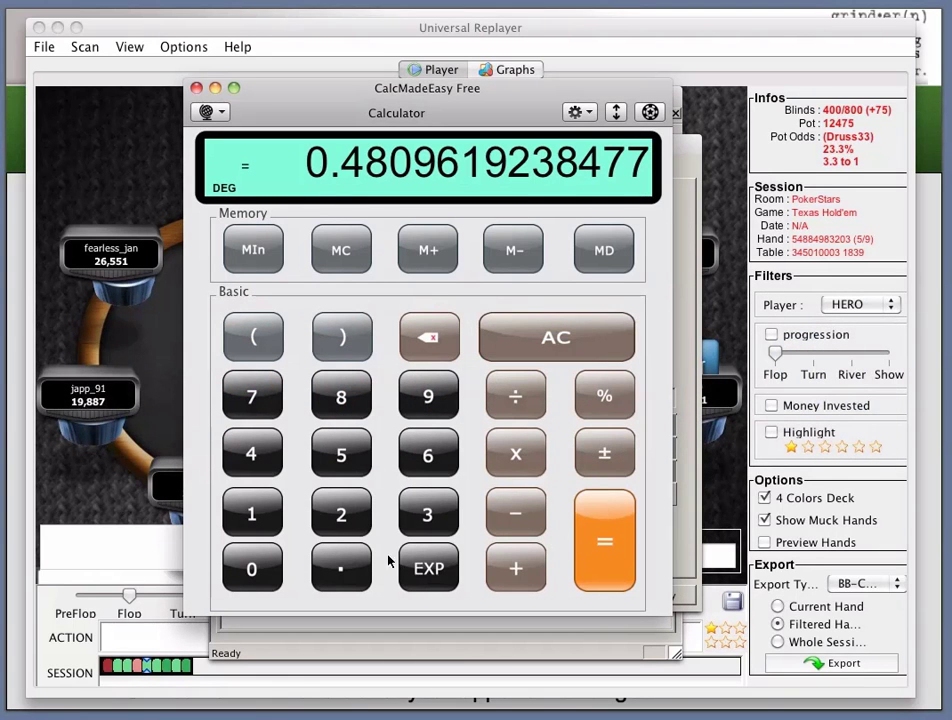
{"action": "left_click", "coordinate": [251, 512]}
{"action": "left_click", "coordinate": [251, 396]}
{"action": "left_click", "coordinate": [325, 555]}
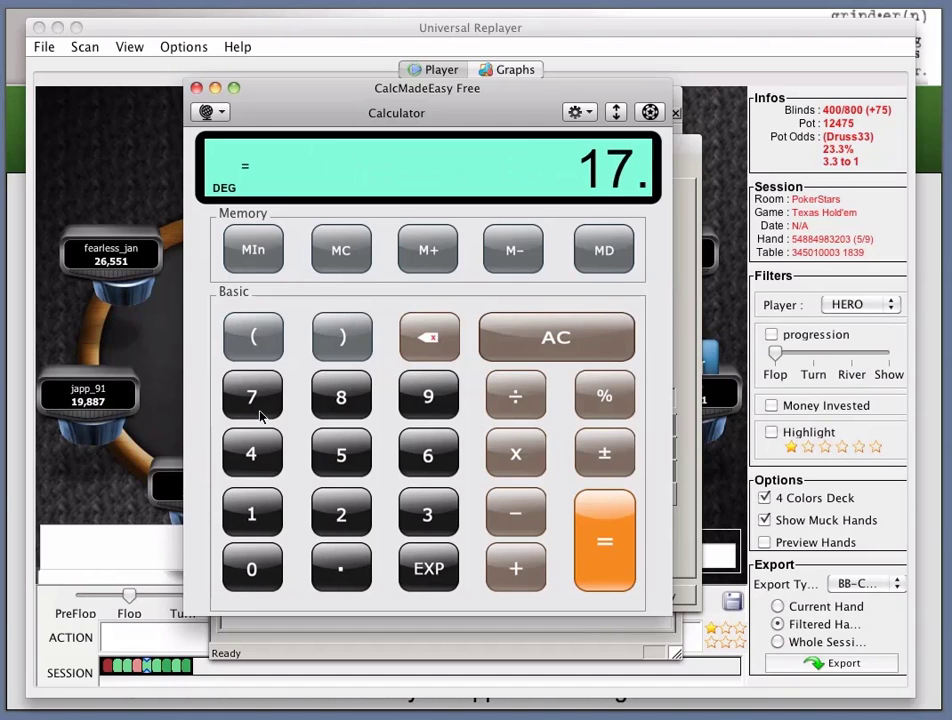
{"action": "left_click", "coordinate": [260, 415]}
{"action": "left_click", "coordinate": [500, 418]}
{"action": "left_click", "coordinate": [268, 455]}
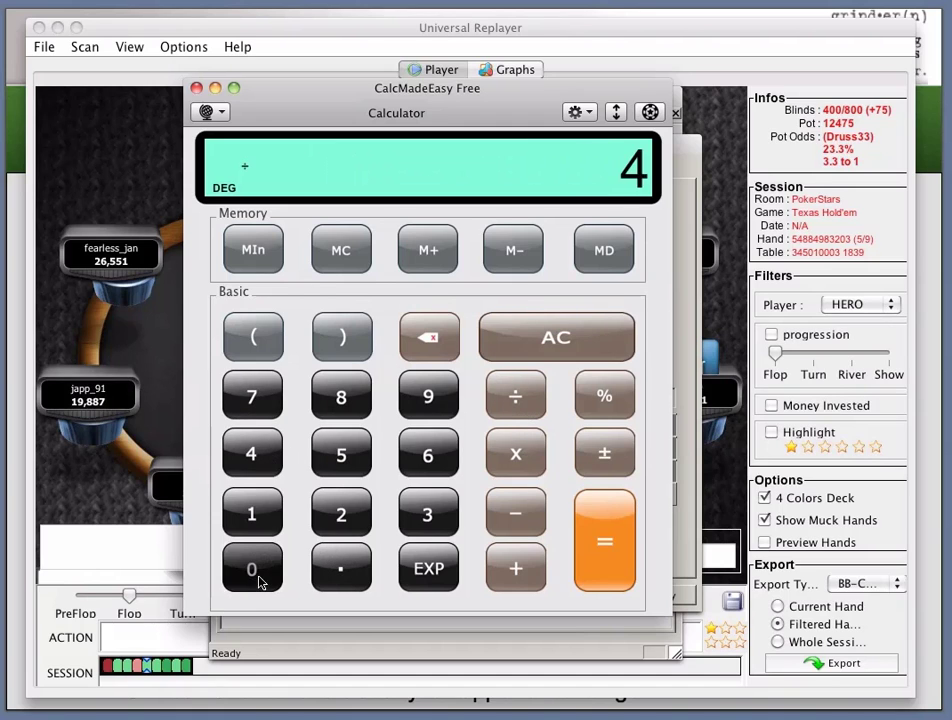
{"action": "left_click", "coordinate": [256, 578]}
{"action": "left_click", "coordinate": [604, 537]}
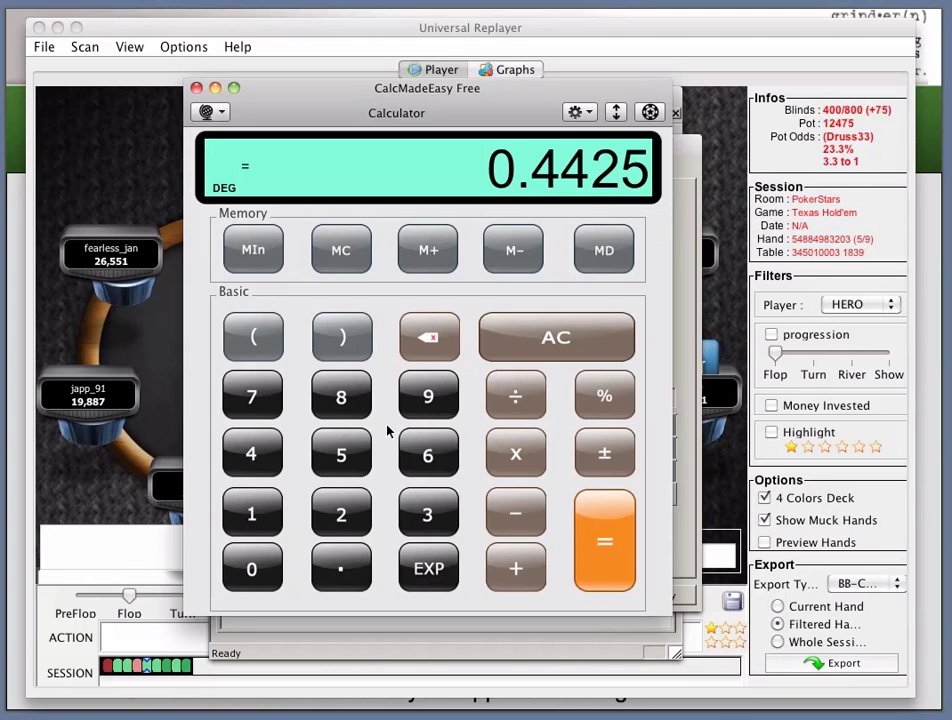
Step: Return to the calculator from Universal Replayer and recalculate the raise-to-pot ratio, 6000 divided by 12475
{"action": "left_click", "coordinate": [709, 316]}
{"action": "key", "text": "super+Tab"}
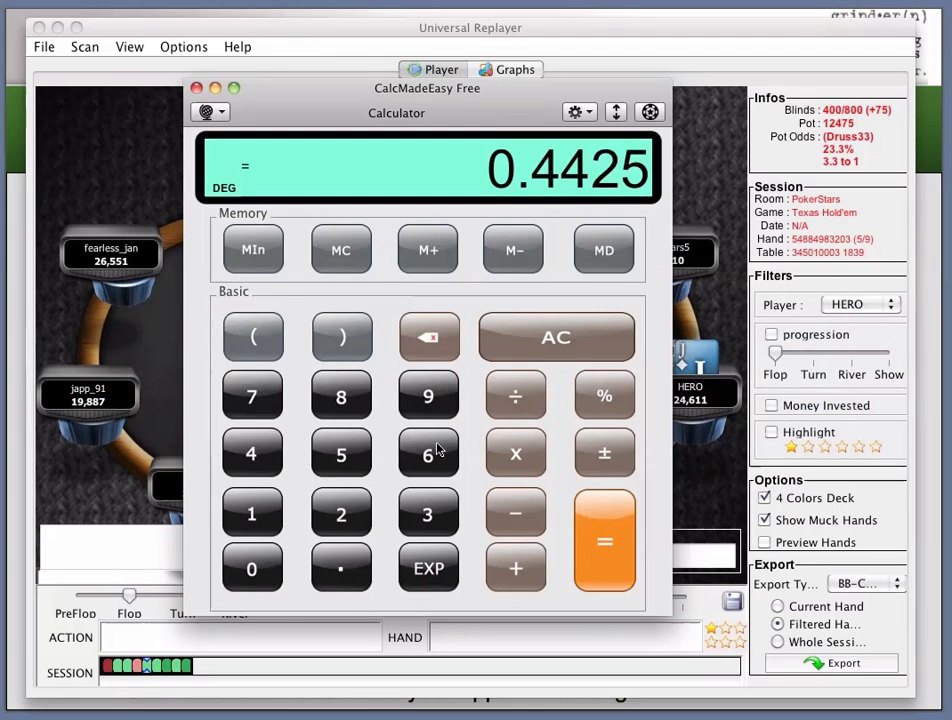
{"action": "left_click", "coordinate": [430, 452]}
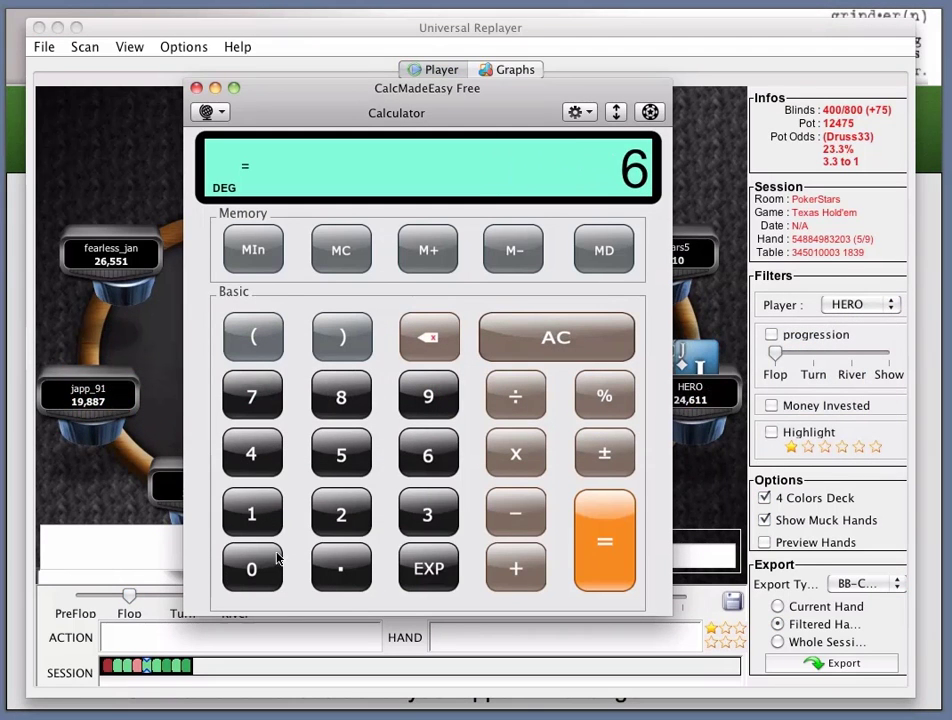
{"action": "left_click", "coordinate": [256, 566]}
{"action": "left_click", "coordinate": [256, 566]}
{"action": "left_click", "coordinate": [265, 566]}
{"action": "left_click", "coordinate": [516, 395]}
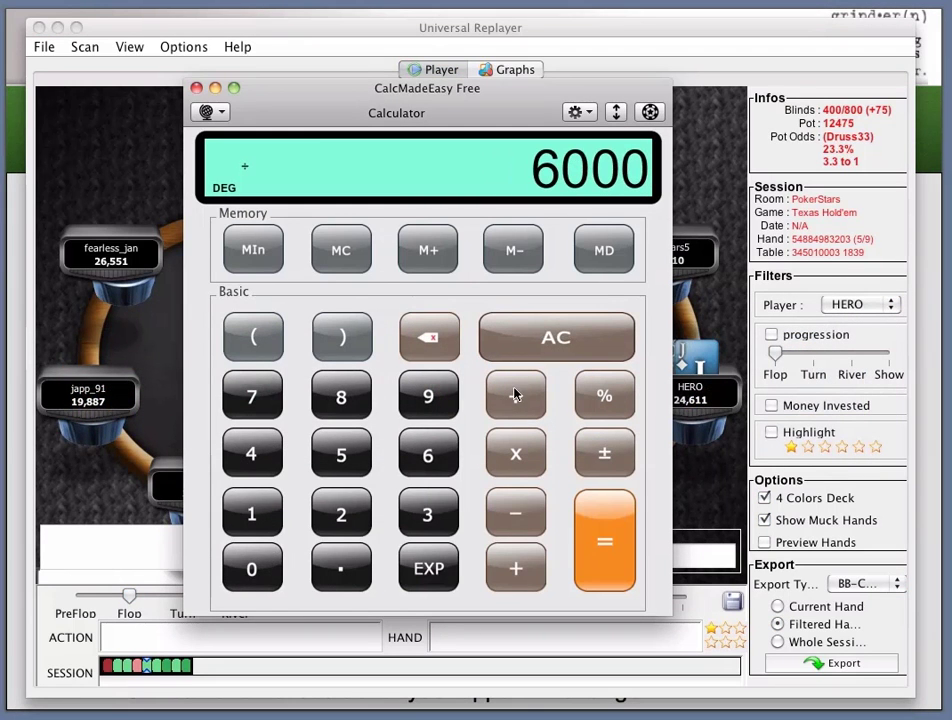
{"action": "left_click", "coordinate": [262, 514]}
{"action": "left_click", "coordinate": [338, 514]}
{"action": "left_click", "coordinate": [251, 455]}
{"action": "left_click", "coordinate": [252, 397]}
{"action": "left_click", "coordinate": [338, 452]}
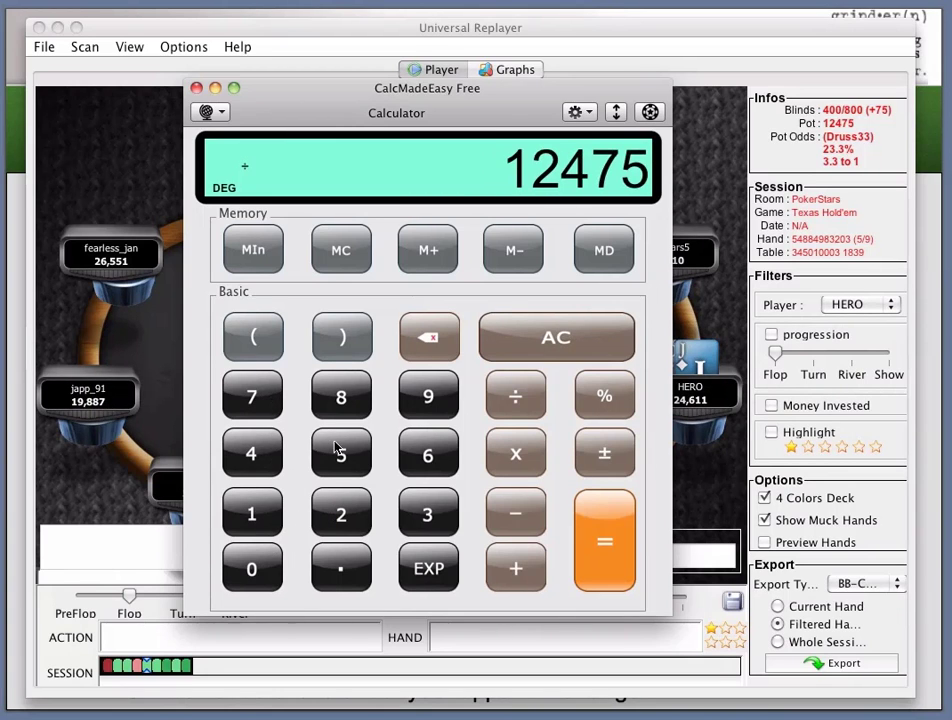
{"action": "left_click", "coordinate": [600, 538]}
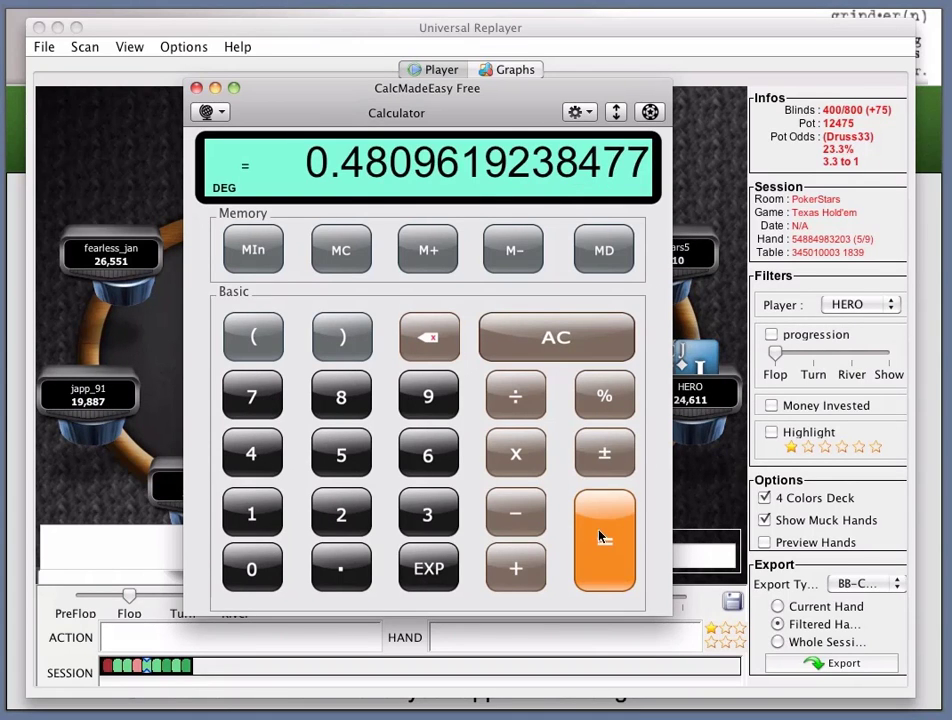
Step: Recheck the range percentage in PokerStove, divide 17.7 by 40 in the calculator, and subtract 1 from the result
{"action": "left_click", "coordinate": [260, 512]}
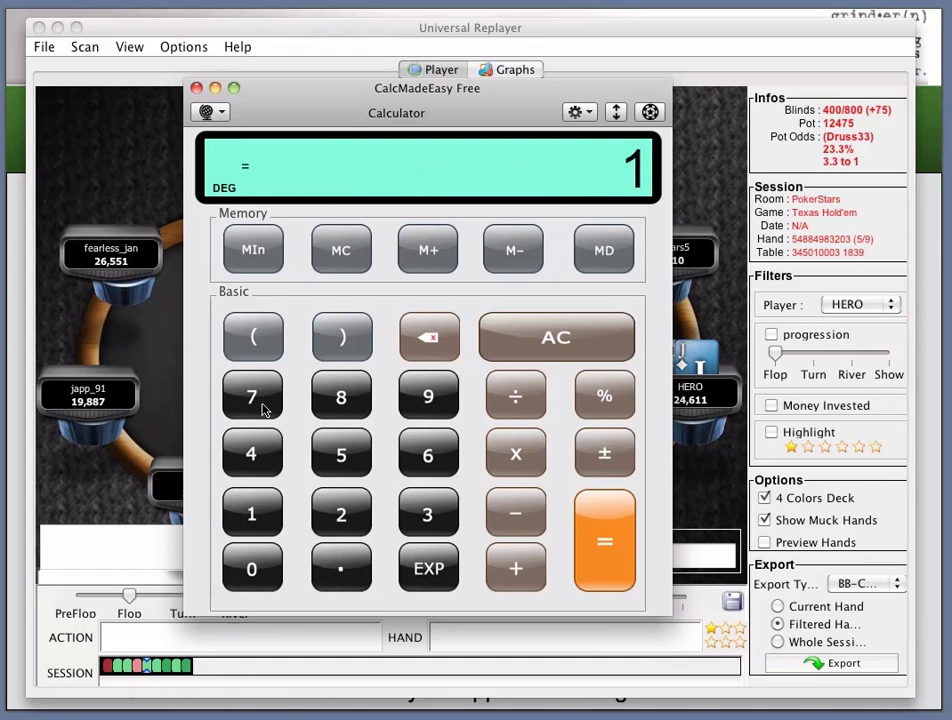
{"action": "left_click", "coordinate": [258, 399]}
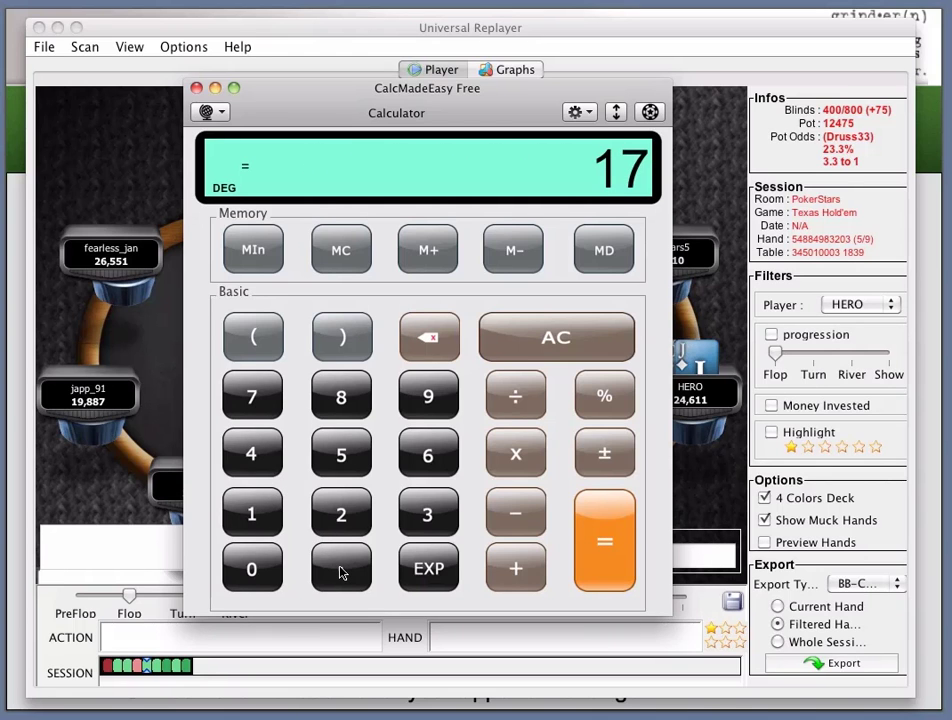
{"action": "key", "text": "super+Tab"}
{"action": "key", "text": "super+Tab"}
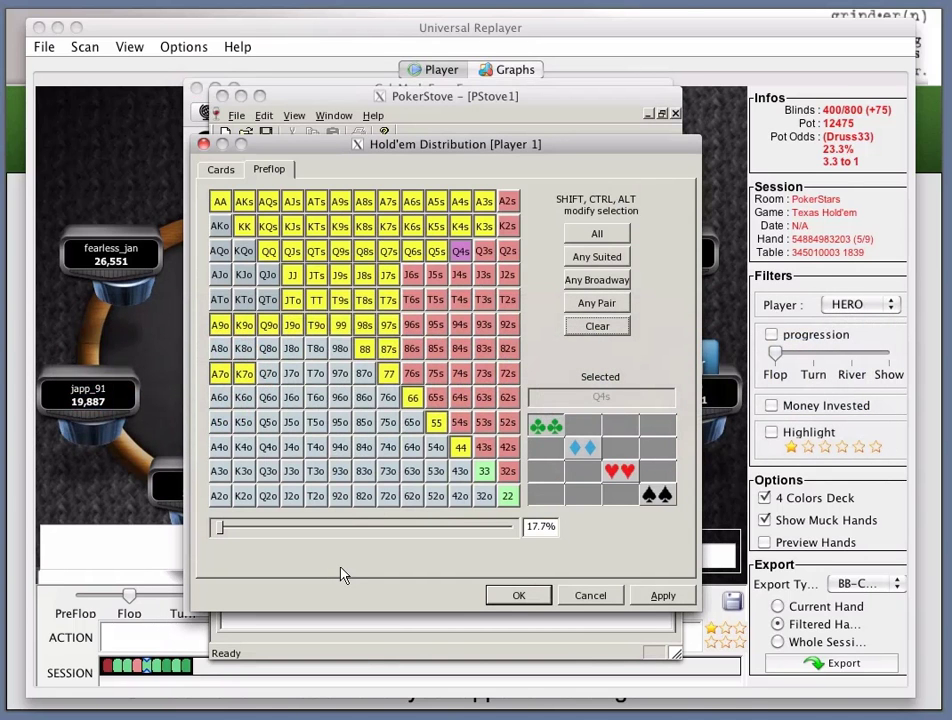
{"action": "key", "text": "super+Tab"}
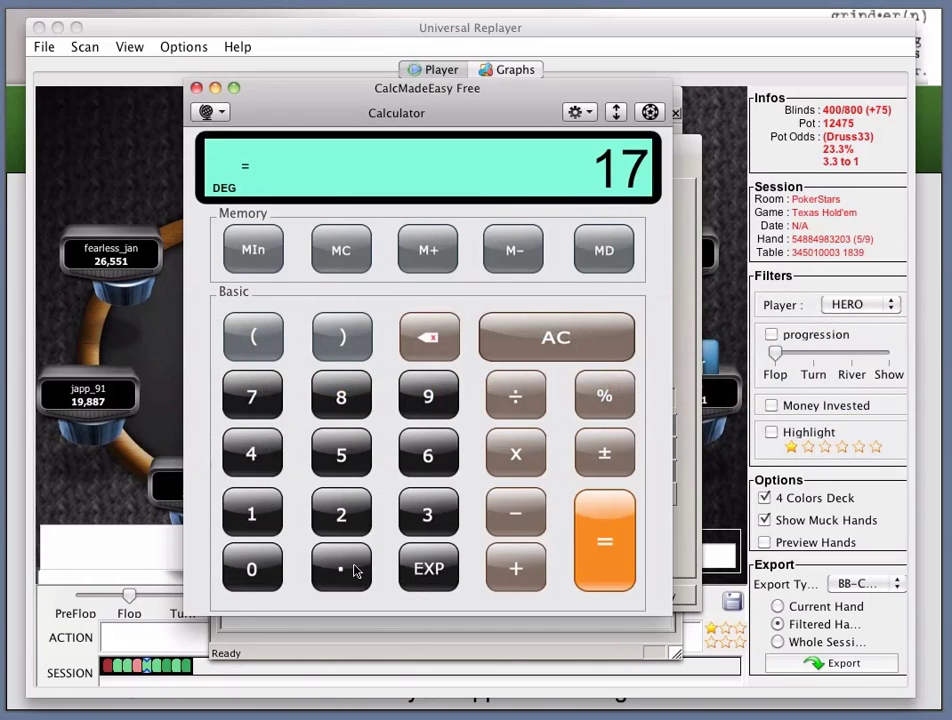
{"action": "left_click", "coordinate": [350, 568]}
{"action": "left_click", "coordinate": [268, 400]}
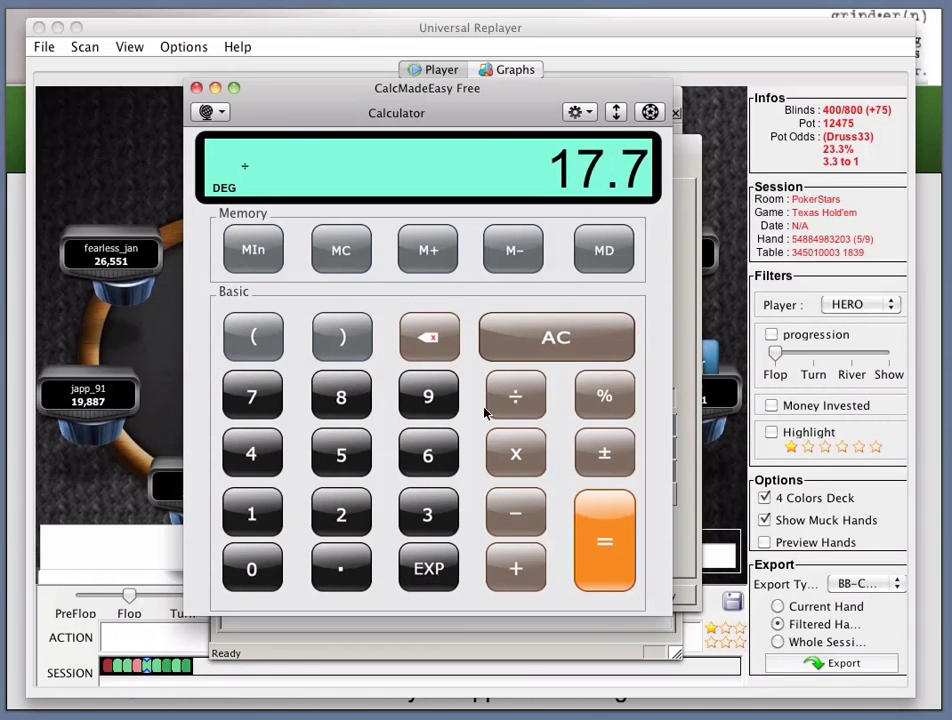
{"action": "left_click", "coordinate": [253, 453]}
{"action": "left_click", "coordinate": [252, 568]}
{"action": "left_click", "coordinate": [605, 542]}
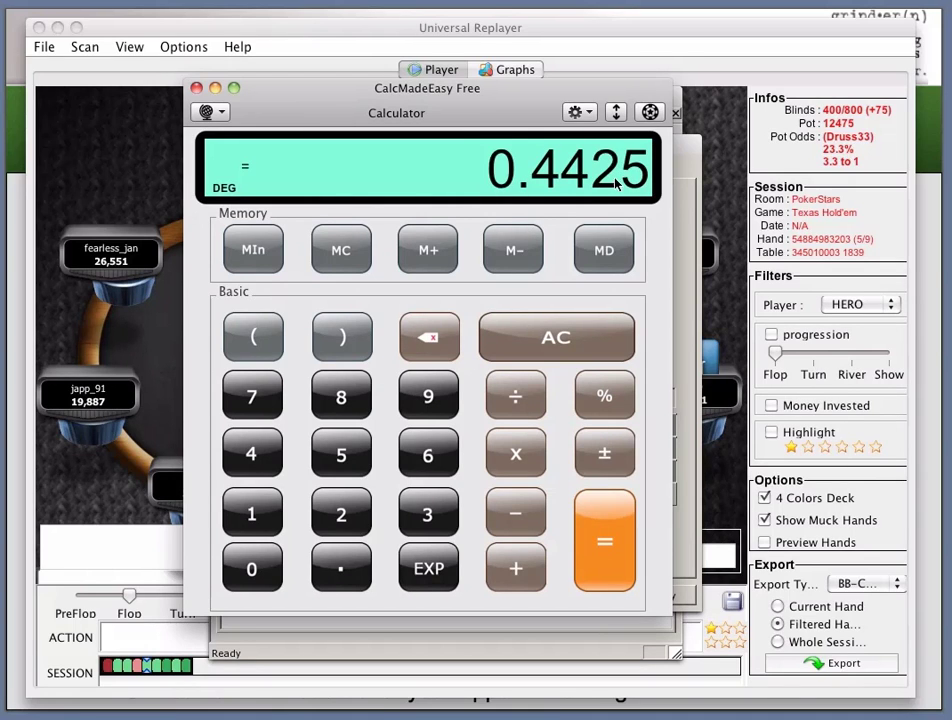
{"action": "left_click", "coordinate": [262, 514]}
{"action": "left_click", "coordinate": [594, 537]}
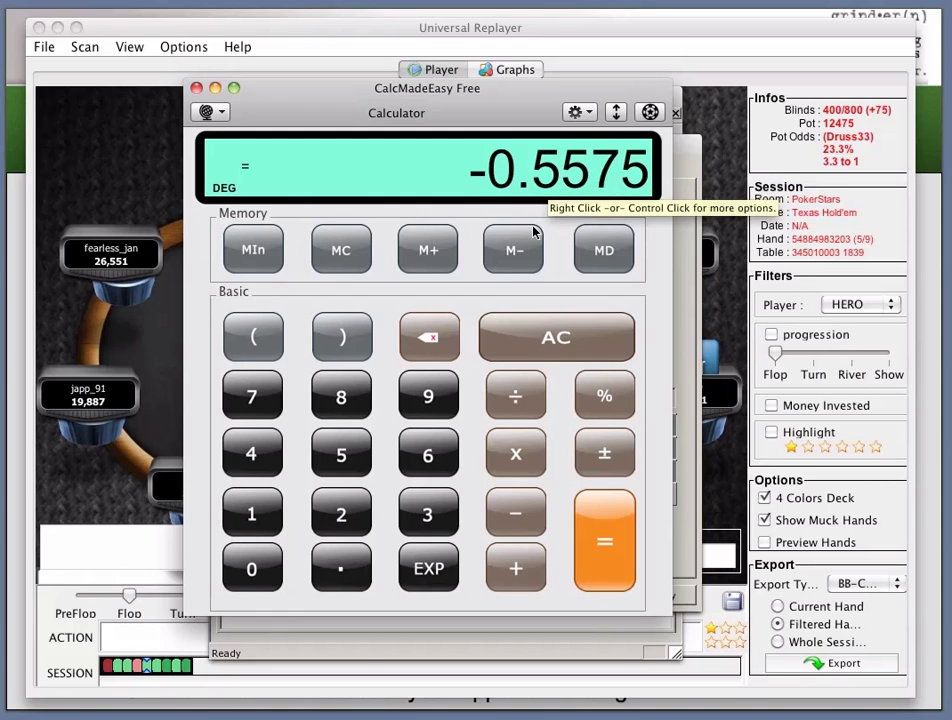
Step: Return to Universal Replayer to view HERO's flop raise, and switch to Microsoft PowerPoint
{"action": "left_click", "coordinate": [155, 347]}
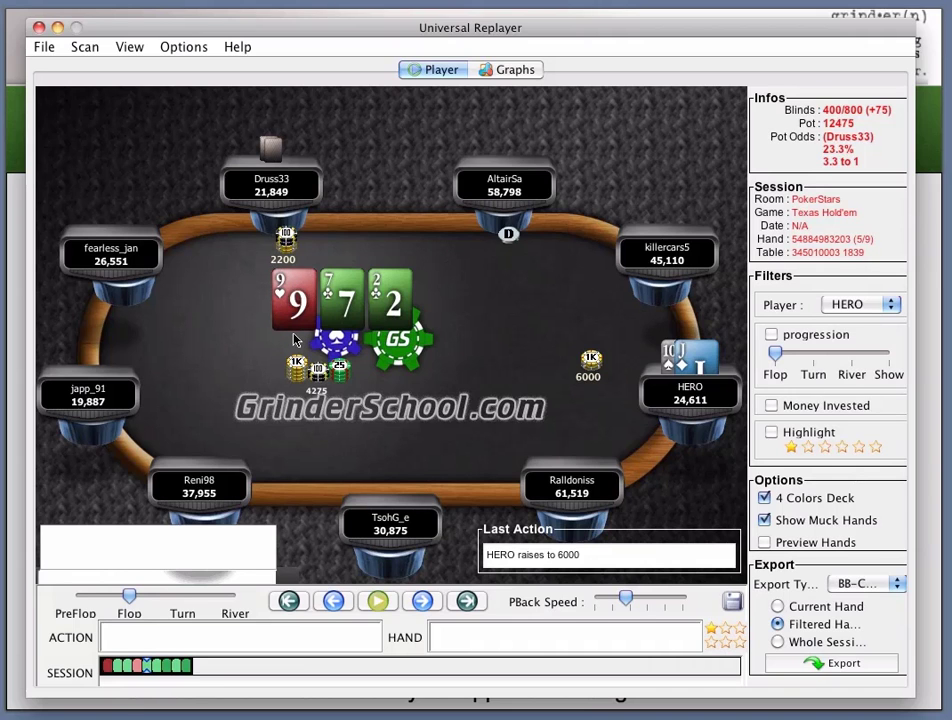
{"action": "key", "text": "super+Tab"}
{"action": "key", "text": "super+Tab"}
{"action": "key", "text": "super+Tab"}
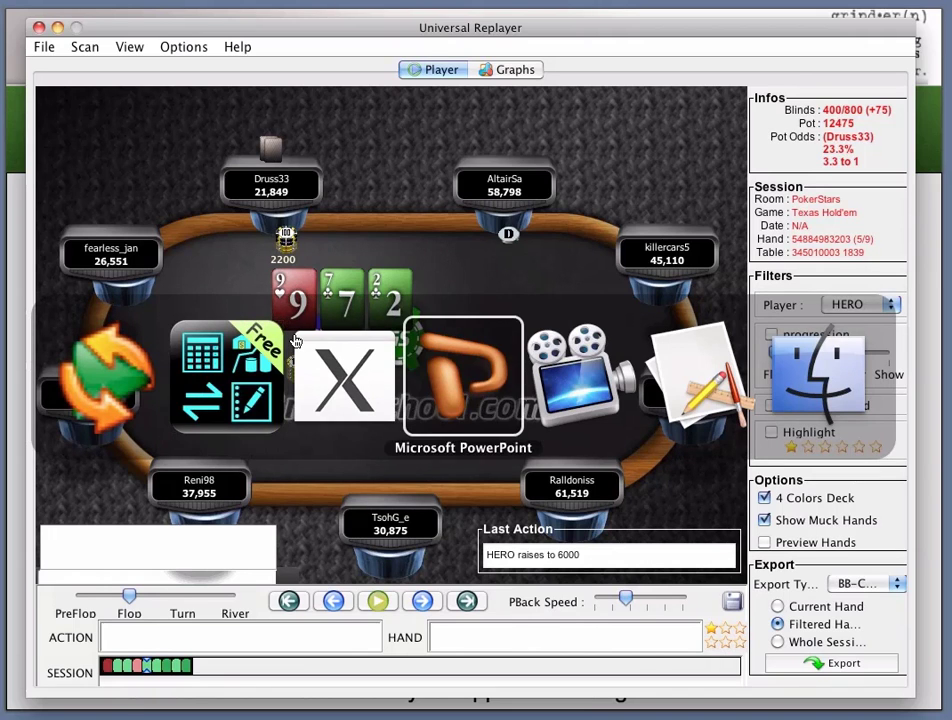
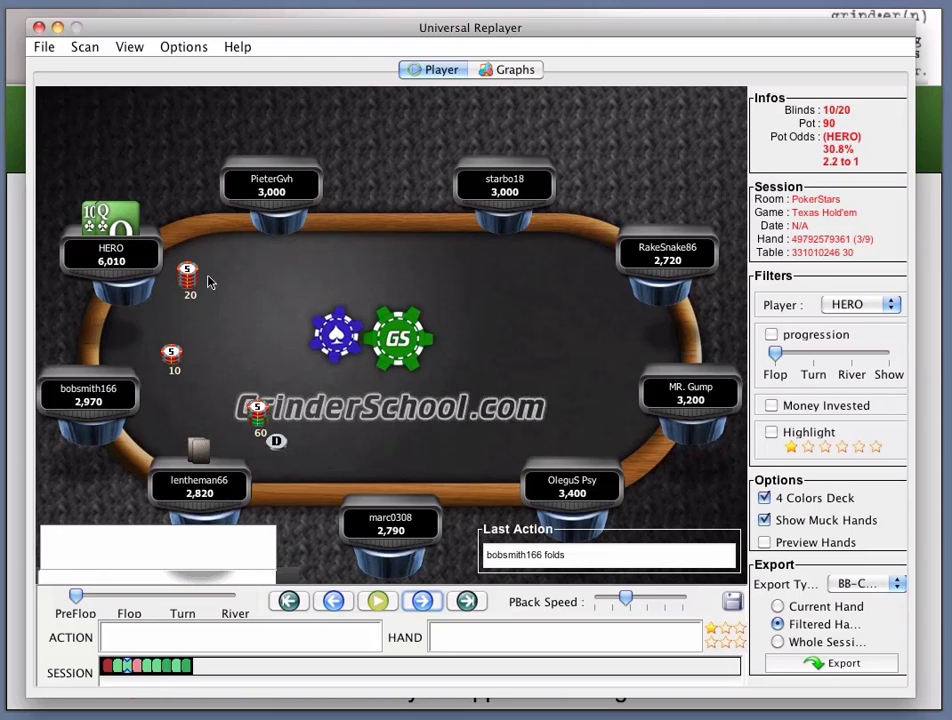
Step: Switch to PokerStove, dismiss the hand distribution dialog and clear all hands
{"action": "key", "text": "super+Tab"}
{"action": "key", "text": "Tab"}
{"action": "key", "text": "Tab"}
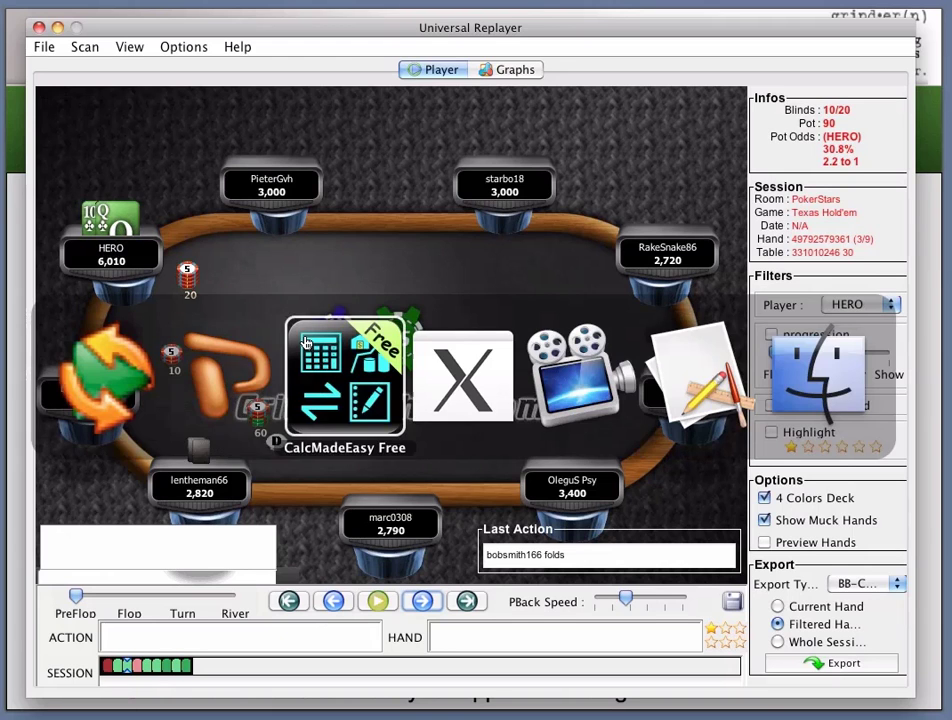
{"action": "left_click", "coordinate": [606, 598]}
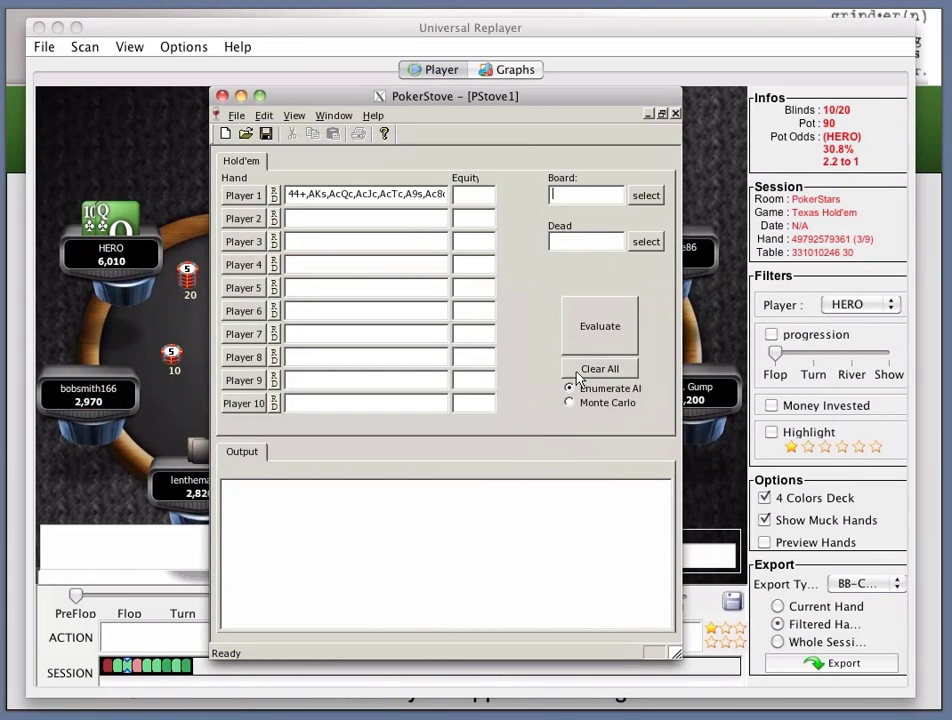
{"action": "left_click", "coordinate": [612, 372]}
Step: Enter a 25% range for Player 1 and QTs for Player 2, and evaluate their equities
{"action": "left_click", "coordinate": [336, 198]}
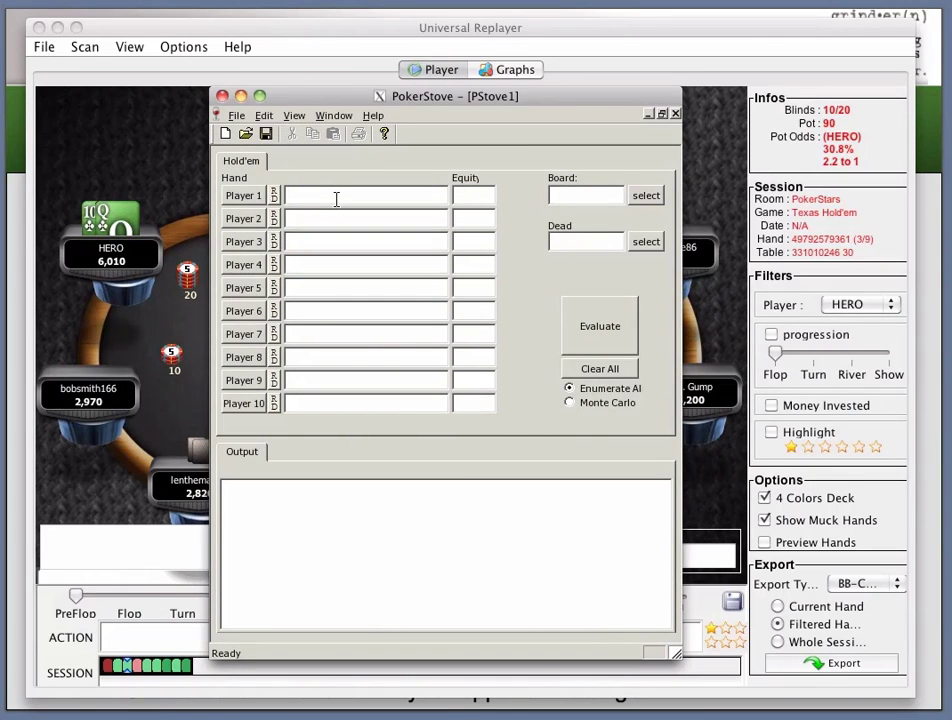
{"action": "type", "text": "25%"}
{"action": "left_click", "coordinate": [321, 217]}
{"action": "type", "text": "QTs"}
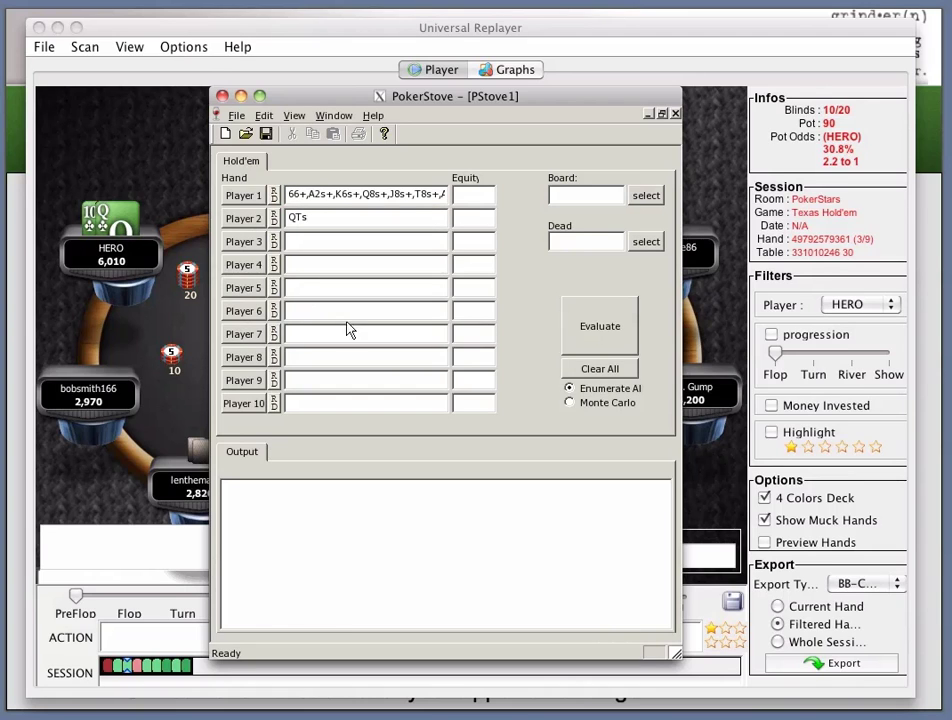
{"action": "left_click", "coordinate": [612, 333]}
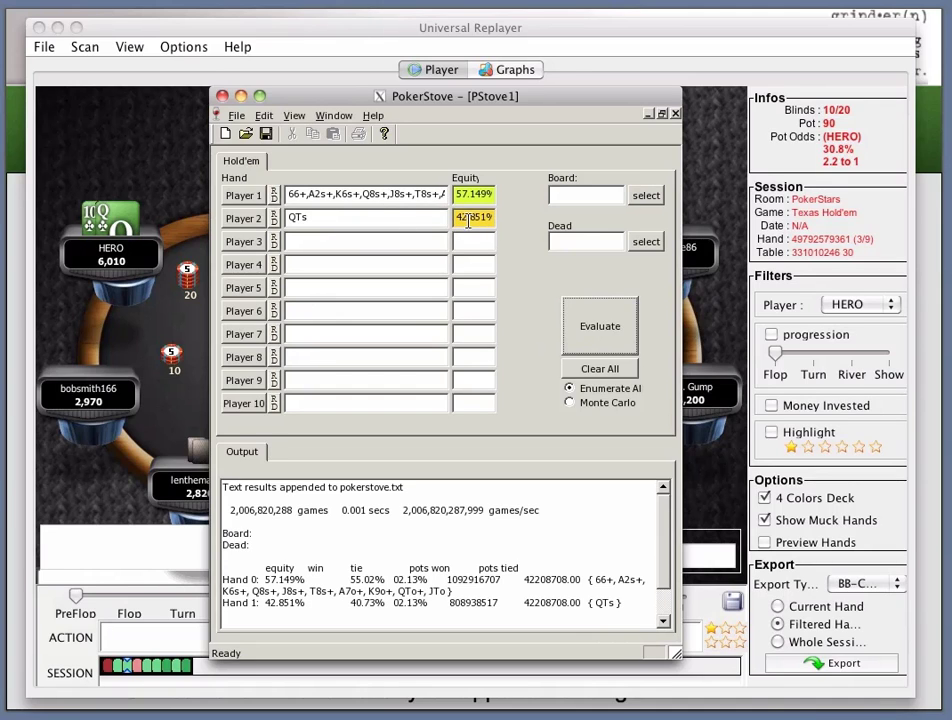
Step: Replace Player 1's range with 15% and evaluate the equity against QTs again
{"action": "mouse_move", "coordinate": [292, 194]}
{"action": "left_mouse_down"}
{"action": "mouse_move", "coordinate": [428, 194]}
{"action": "mouse_move", "coordinate": [288, 194]}
{"action": "left_mouse_up"}
{"action": "type", "text": "15%15%"}
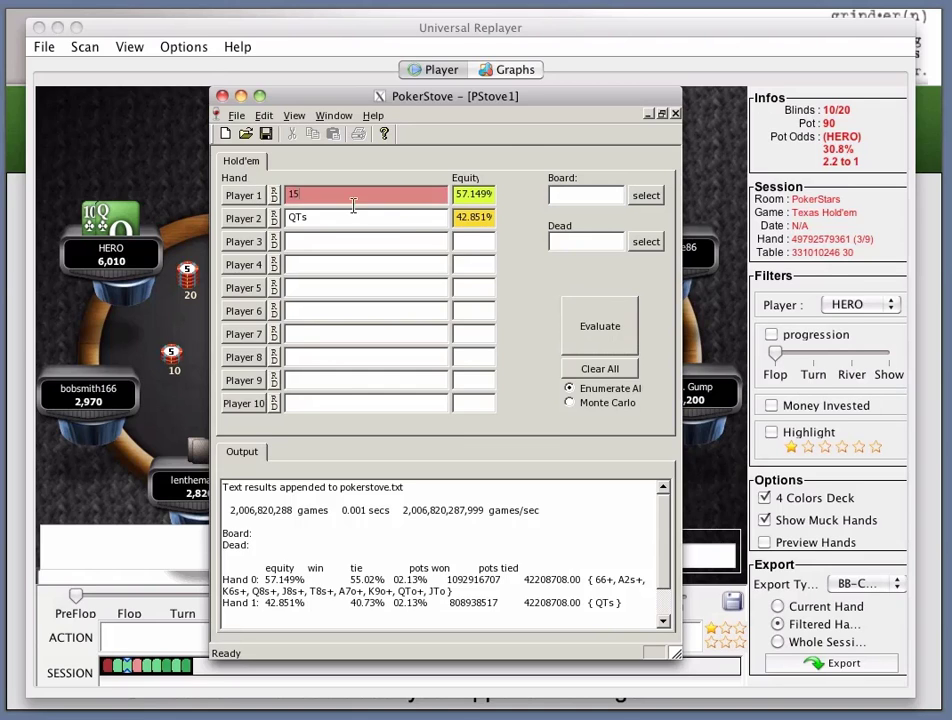
{"action": "left_click", "coordinate": [590, 322]}
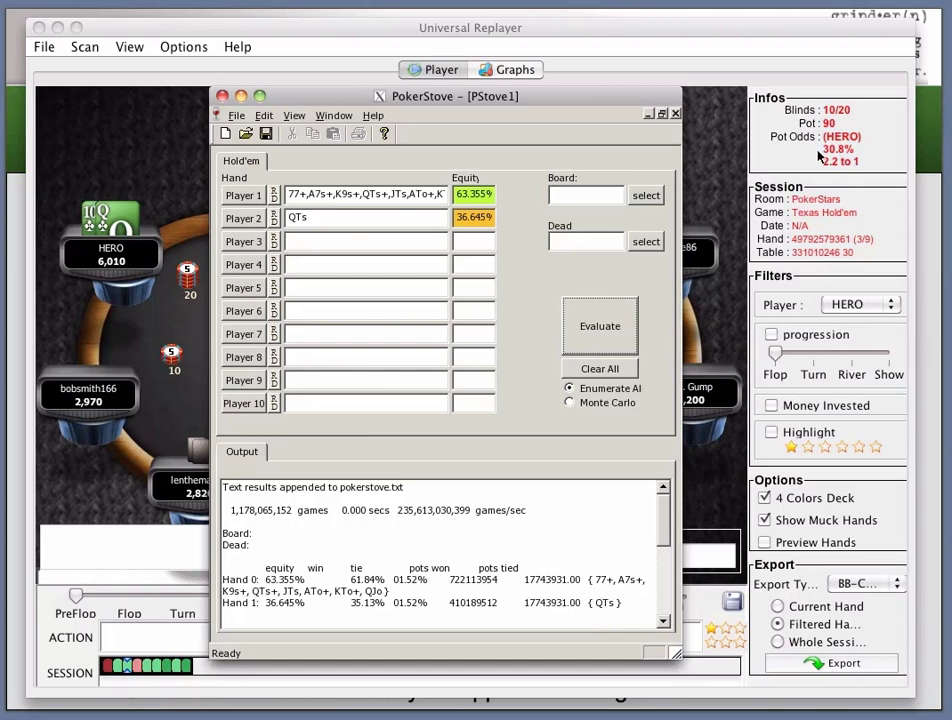
Step: Switch back to Universal Replayer and advance the queen-ten hand to the opponent's flop bet of 75
{"action": "left_click", "coordinate": [849, 153]}
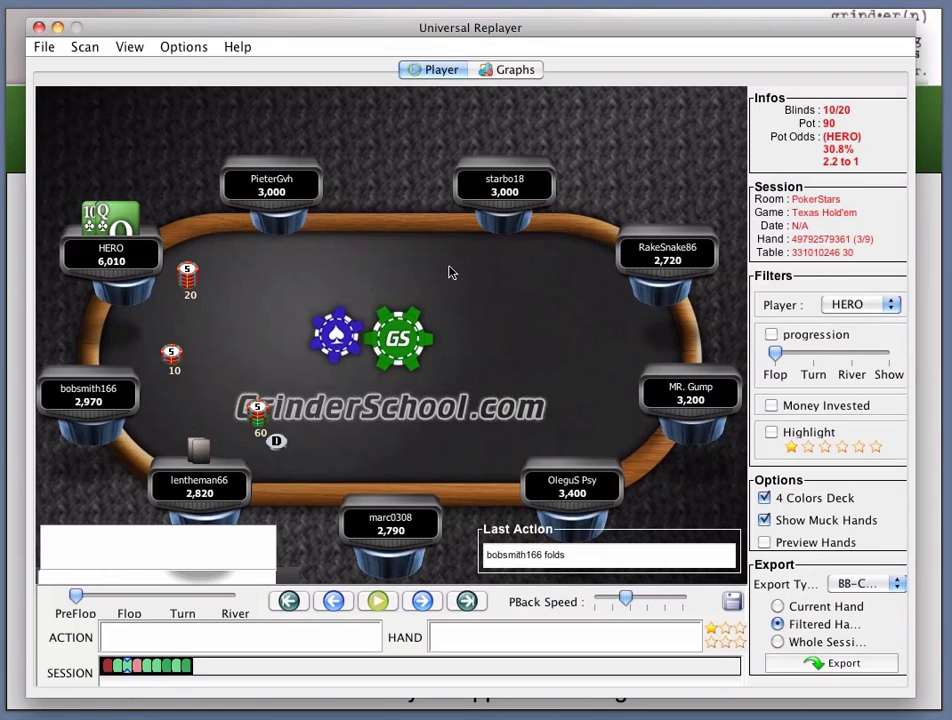
{"action": "left_click", "coordinate": [423, 601]}
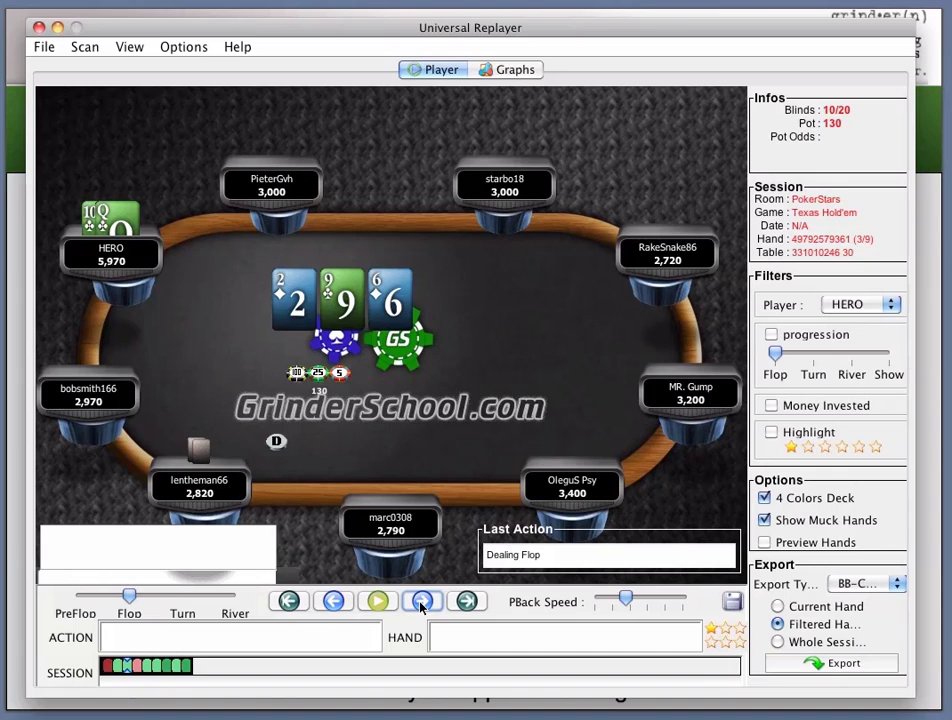
{"action": "left_click", "coordinate": [423, 601]}
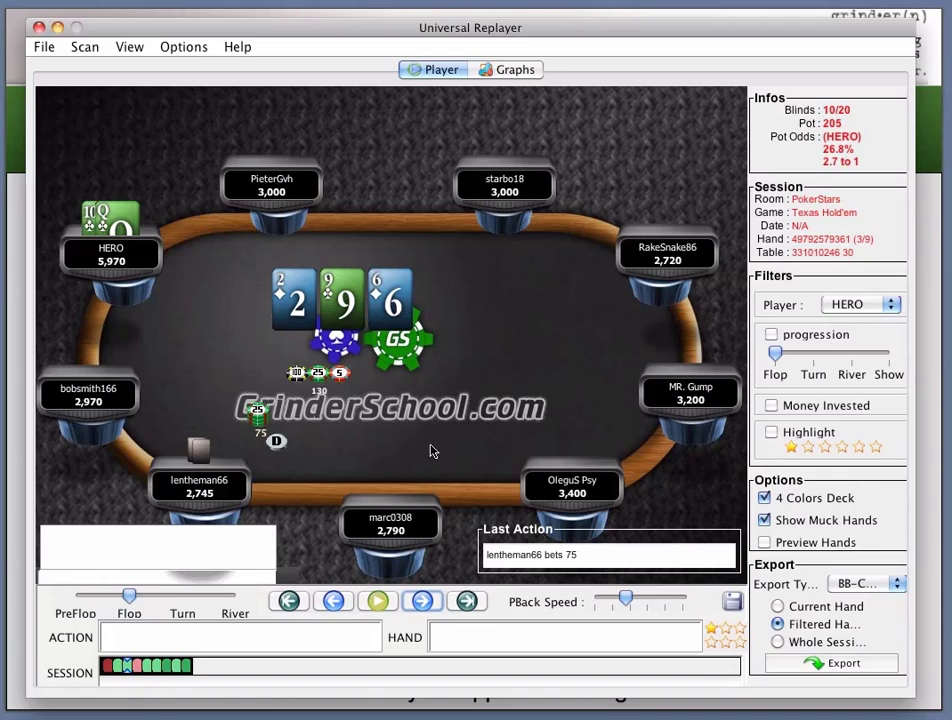
{"action": "left_click", "coordinate": [423, 601]}
{"action": "key", "text": "Left"}
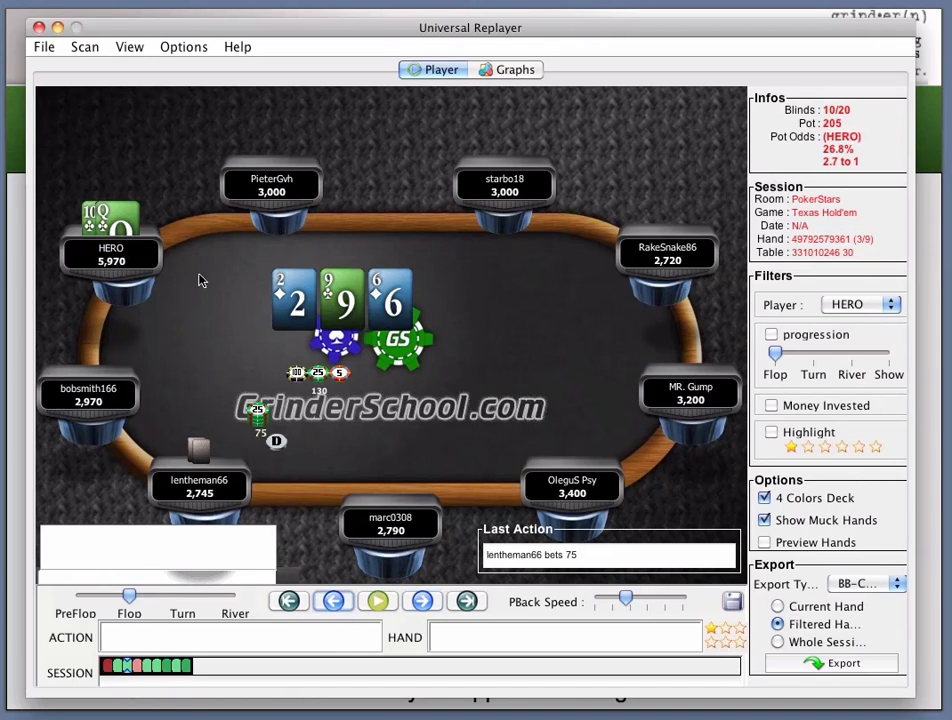
Step: Advance the queen-ten hand to the opponent's flop fold, and review it once more starting from preflop
{"action": "left_click", "coordinate": [421, 601]}
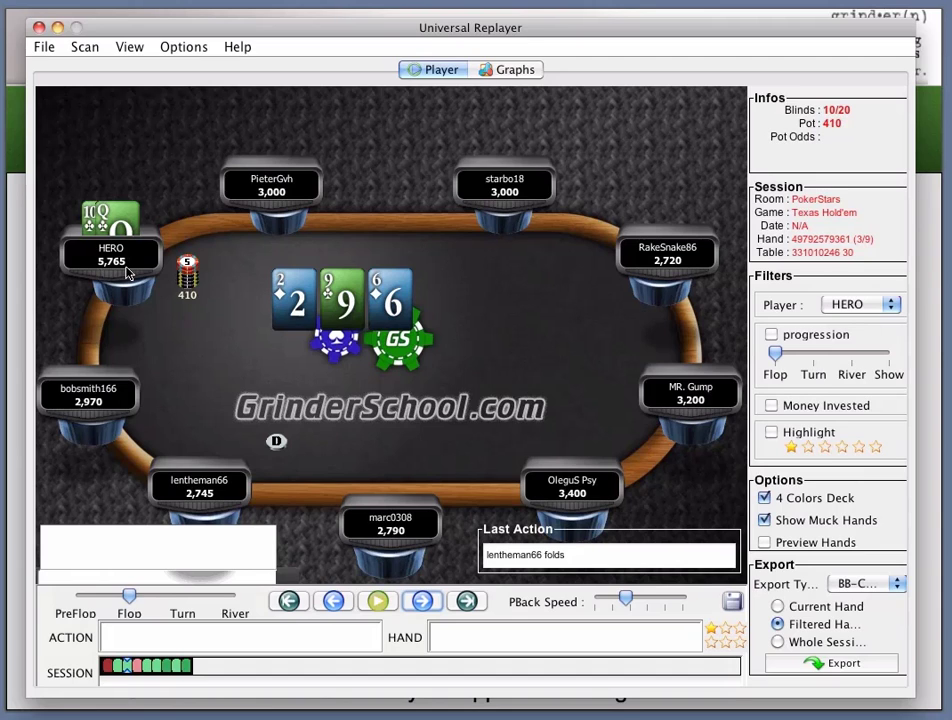
{"action": "left_click", "coordinate": [79, 598]}
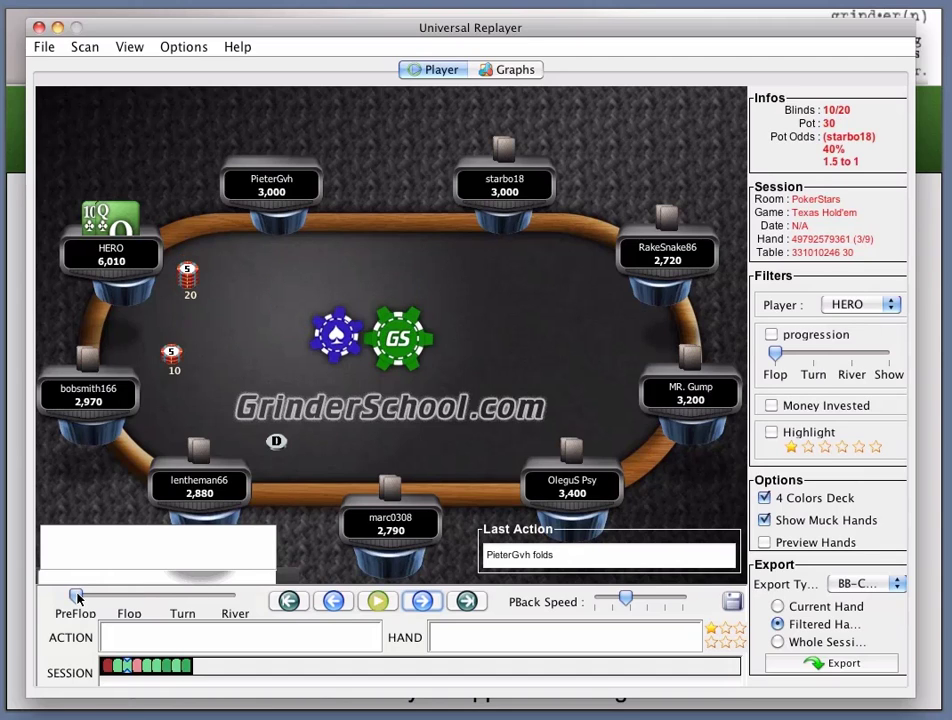
{"action": "left_click", "coordinate": [224, 597]}
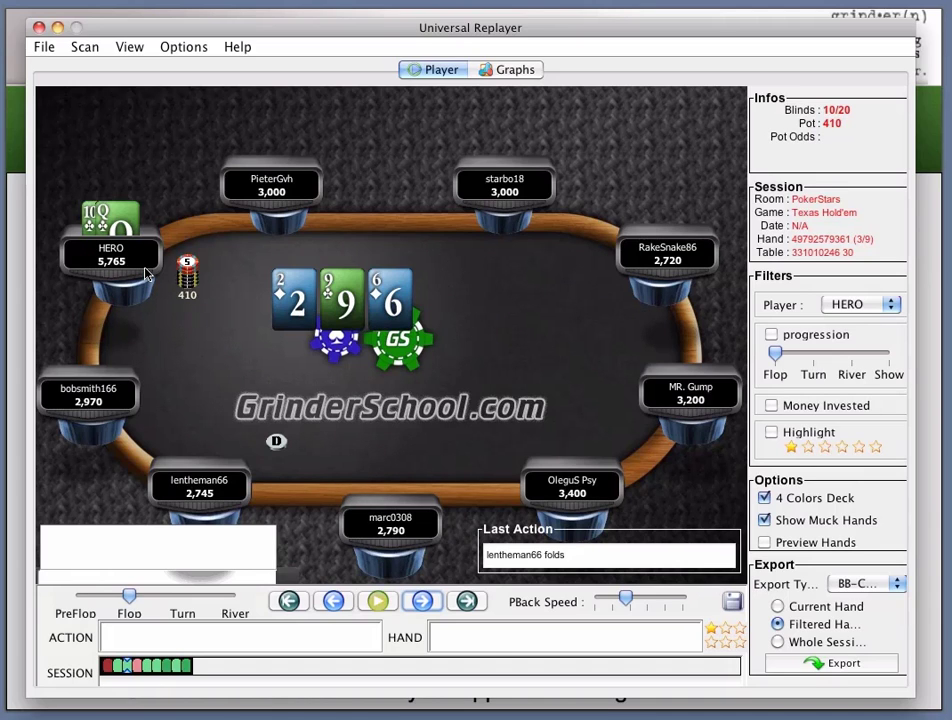
Step: Move on to HERO's jack-ten hand (5/9) and advance it past the opponent's preflop raise to the flop
{"action": "left_click", "coordinate": [466, 602]}
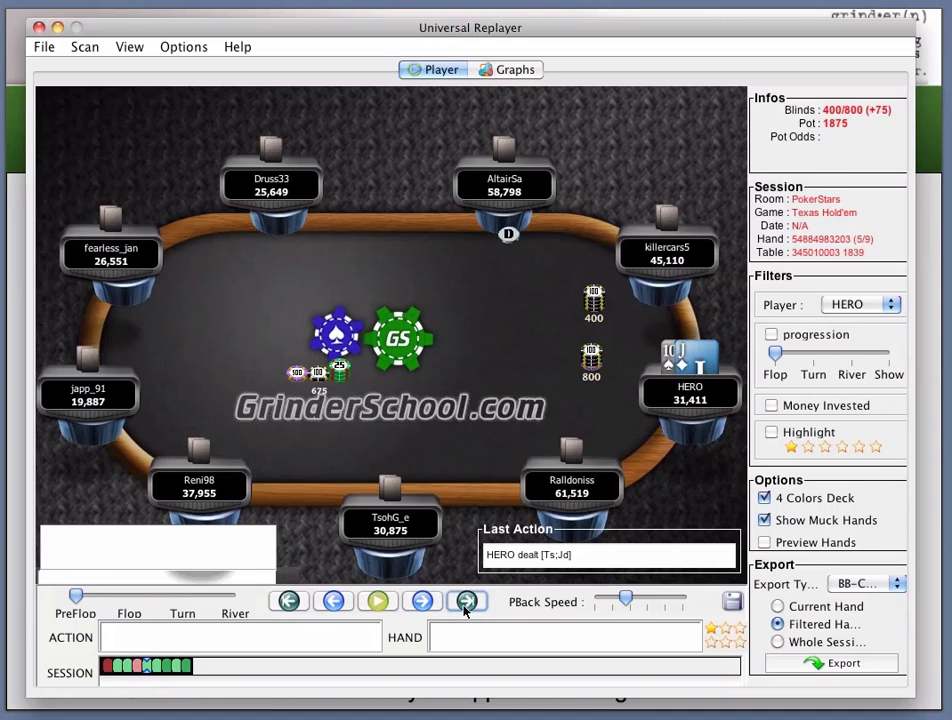
{"action": "left_click", "coordinate": [422, 601]}
{"action": "left_click", "coordinate": [422, 601]}
{"action": "left_click", "coordinate": [422, 601]}
{"action": "left_click", "coordinate": [422, 601]}
{"action": "left_click", "coordinate": [422, 601]}
{"action": "left_click", "coordinate": [422, 601]}
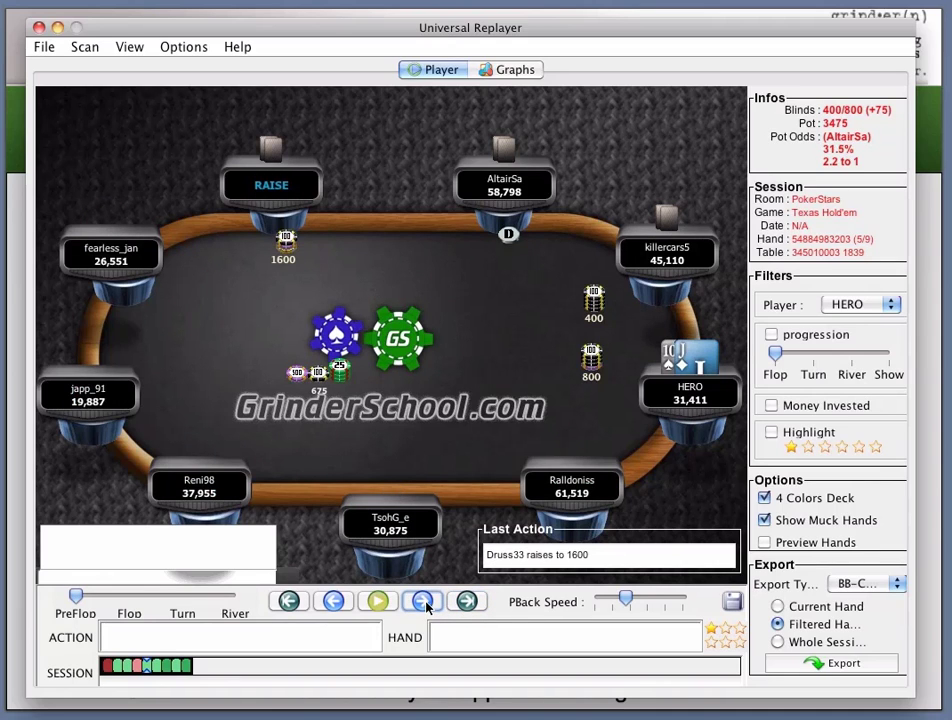
{"action": "left_click", "coordinate": [422, 601]}
{"action": "left_click", "coordinate": [422, 601]}
{"action": "left_click", "coordinate": [422, 601]}
{"action": "left_click", "coordinate": [422, 601]}
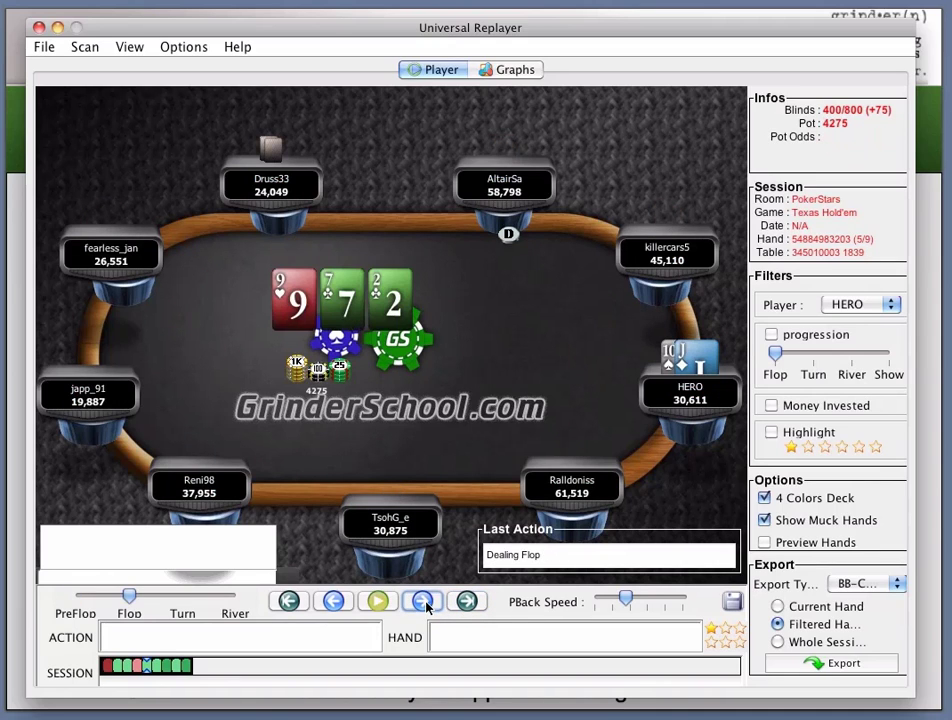
Step: Advance the jack-ten hand to the opponent's flop fold, and switch to the "Defending your blinds" slide in PowerPoint
{"action": "left_click", "coordinate": [422, 601]}
{"action": "left_click", "coordinate": [422, 601]}
{"action": "left_click", "coordinate": [422, 601]}
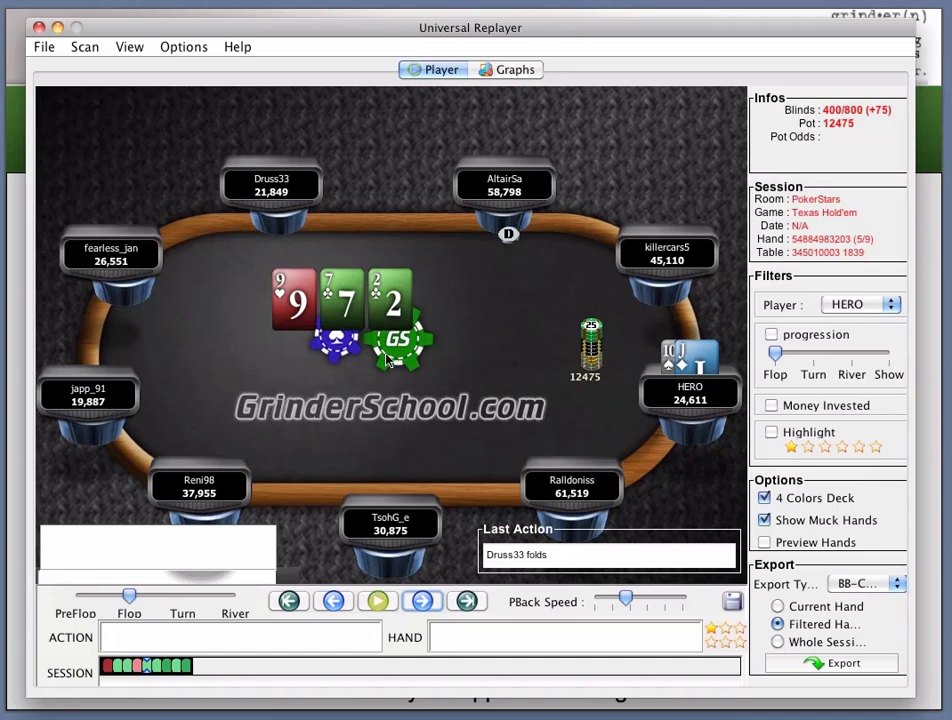
{"action": "key", "text": "super+Tab"}
{"action": "key", "text": "super+Tab"}
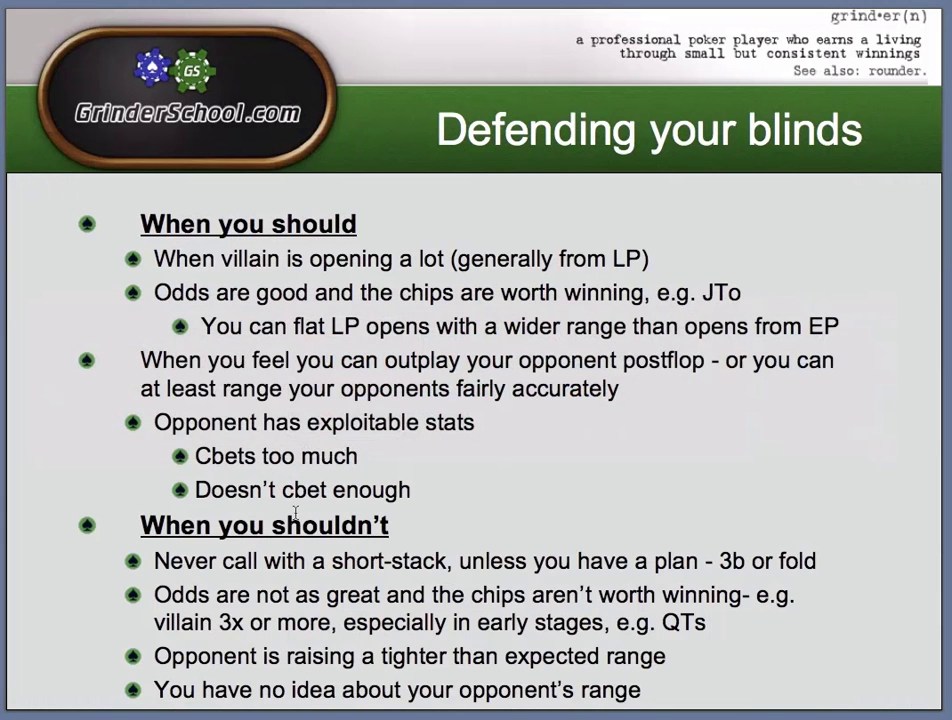
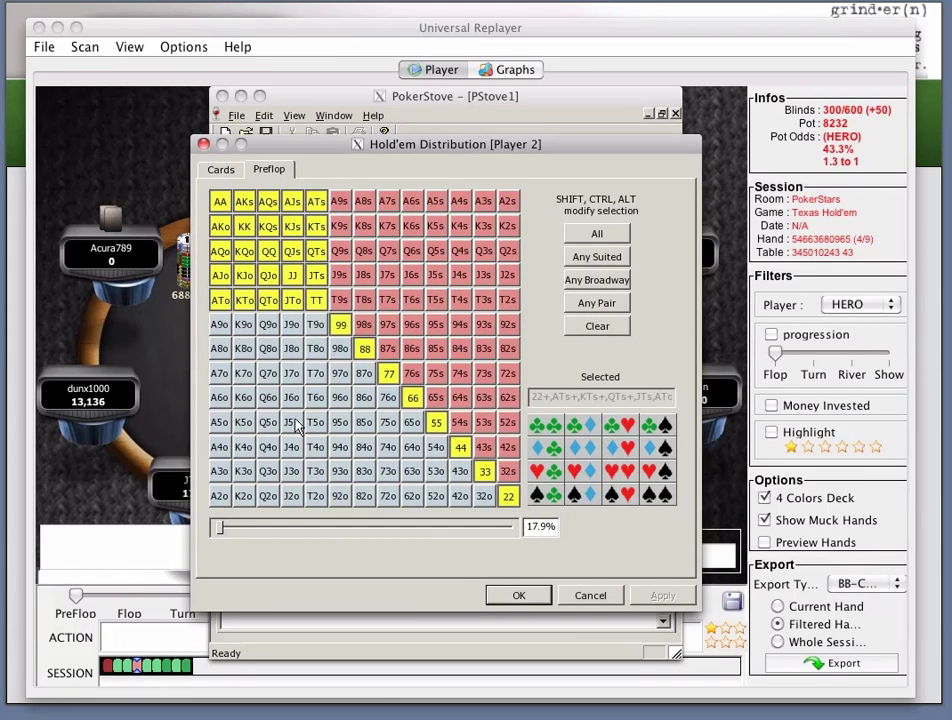
Step: Confirm all pairs and all broadway hands as Player 2's range in PokerStove and evaluate AsJc's equity against it
{"action": "left_click", "coordinate": [527, 600]}
{"action": "left_click", "coordinate": [601, 326]}
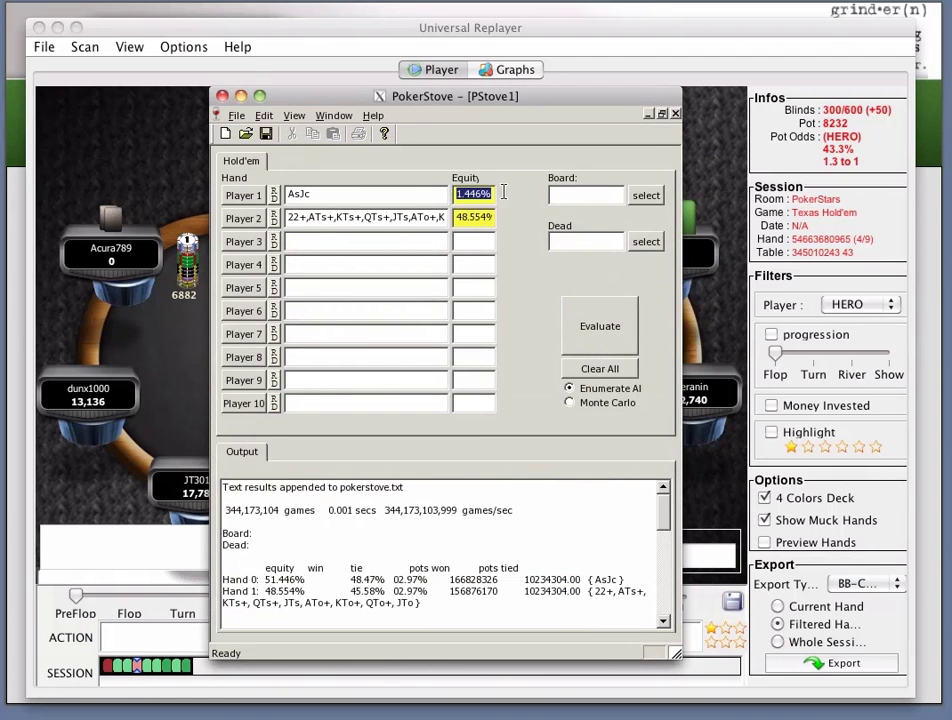
{"action": "left_click_drag", "start_coordinate": [486, 194], "coordinate": [462, 196]}
{"action": "left_click", "coordinate": [458, 193]}
Step: Remove KTo, QTo, KJo, KQo, QJo, QJs, JTs, QTs, KTs and KJs from Player 2's range
{"action": "left_click", "coordinate": [274, 218]}
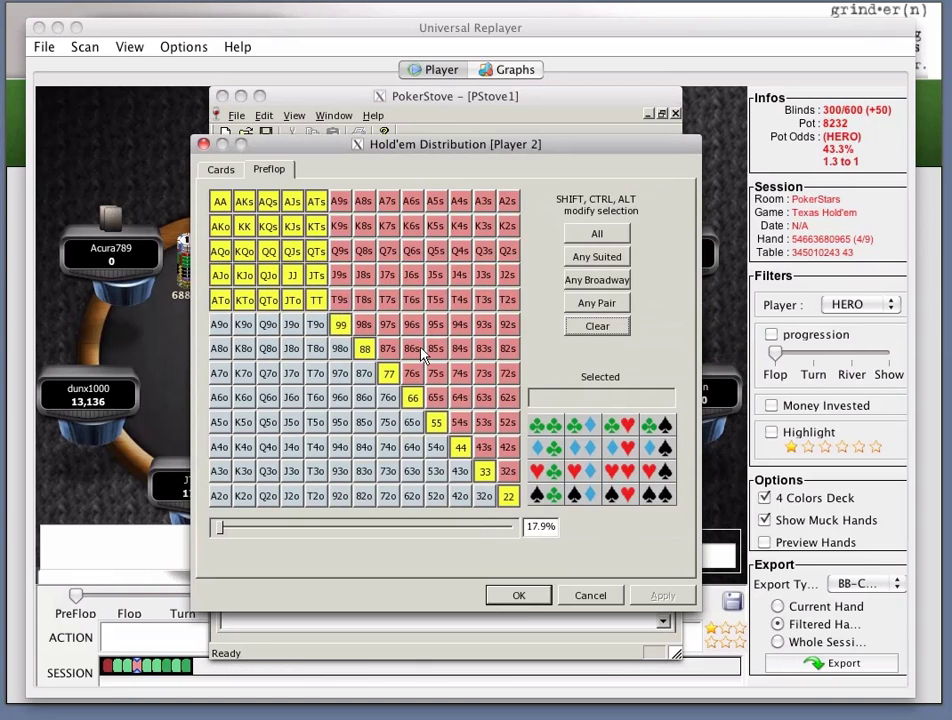
{"action": "left_click", "coordinate": [245, 301]}
{"action": "left_click", "coordinate": [268, 300]}
{"action": "left_click", "coordinate": [243, 274]}
{"action": "left_click", "coordinate": [243, 250]}
{"action": "left_click", "coordinate": [272, 277]}
{"action": "left_click", "coordinate": [292, 250]}
{"action": "left_click", "coordinate": [316, 274]}
{"action": "left_click", "coordinate": [316, 250]}
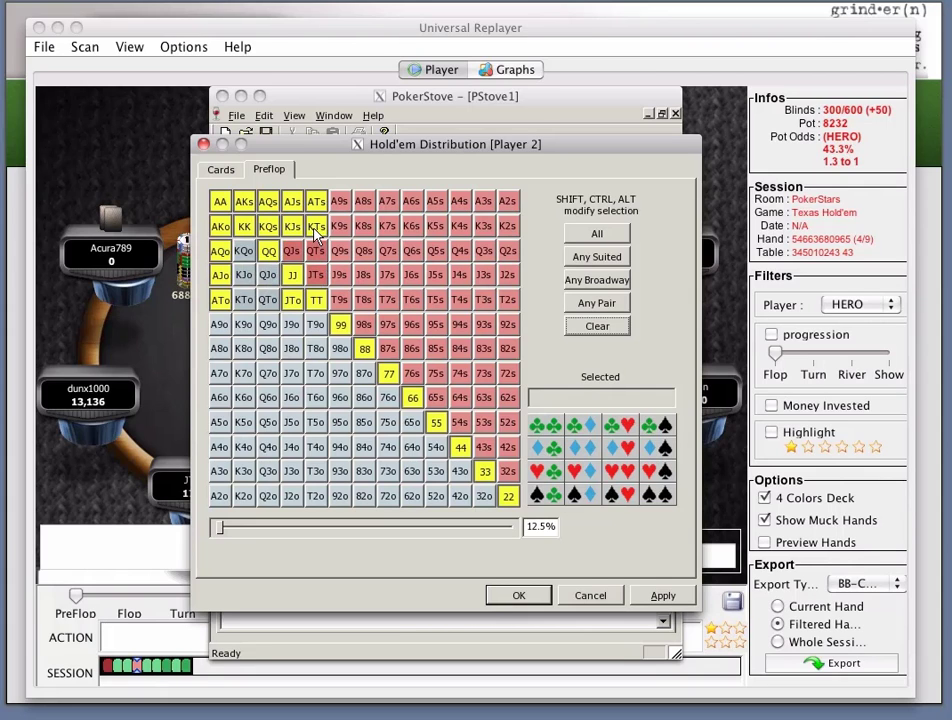
{"action": "left_click", "coordinate": [316, 229]}
{"action": "left_click", "coordinate": [292, 229]}
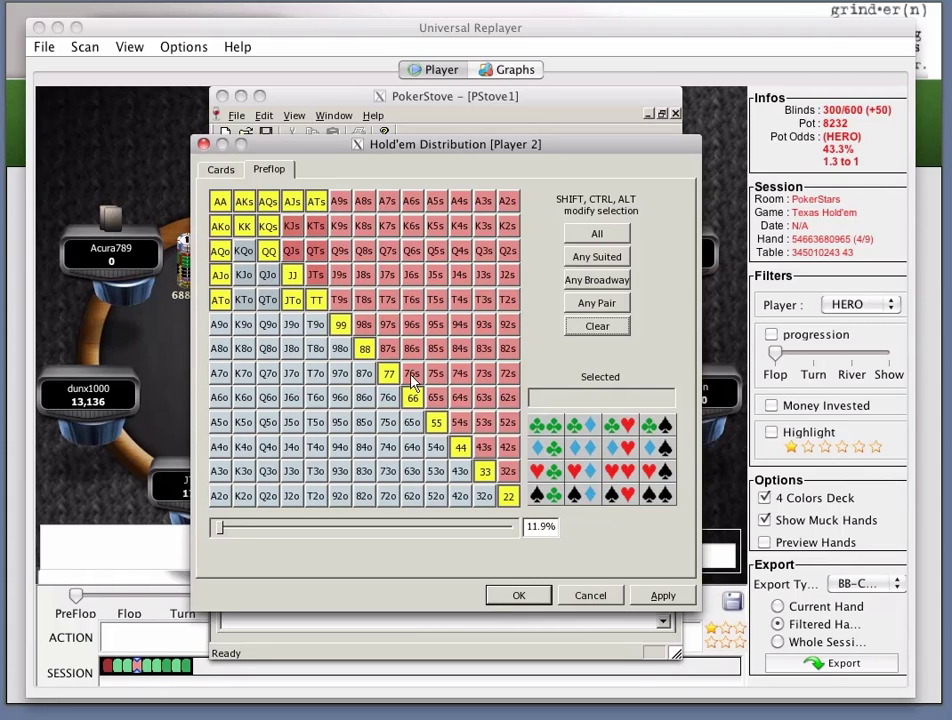
Step: Remove the pairs 22 to 55 from Player 2's range, and evaluate AsJc's equity against the tightened range
{"action": "left_click", "coordinate": [508, 496]}
{"action": "left_click", "coordinate": [484, 471]}
{"action": "left_click", "coordinate": [460, 447]}
{"action": "left_click", "coordinate": [436, 422]}
{"action": "left_click", "coordinate": [663, 595]}
{"action": "left_click", "coordinate": [591, 597]}
{"action": "left_click", "coordinate": [603, 330]}
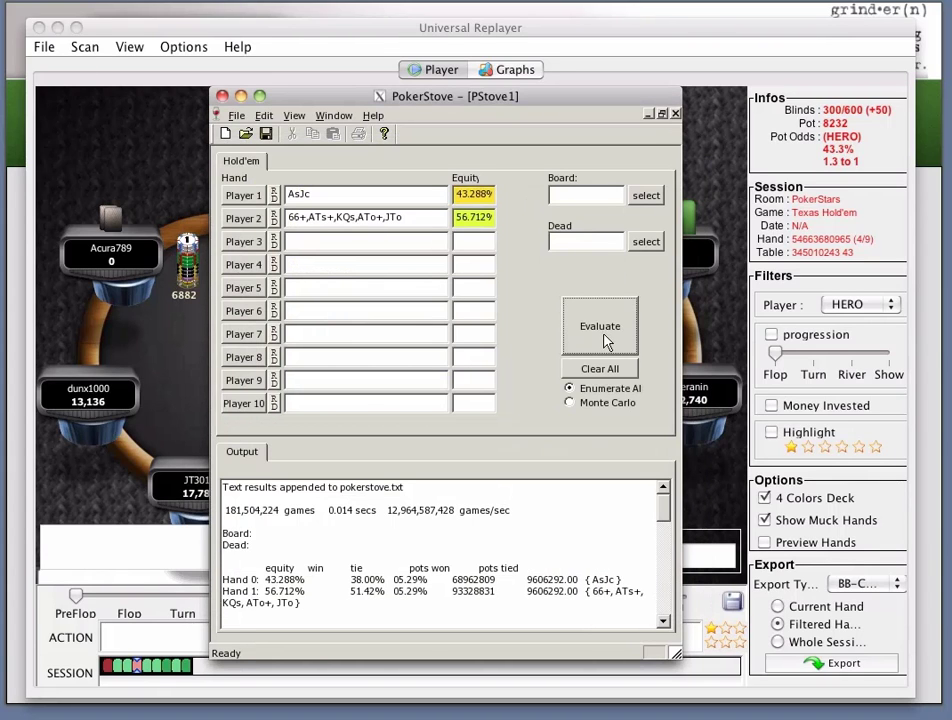
{"action": "left_click_drag", "start_coordinate": [457, 193], "coordinate": [508, 193]}
{"action": "left_click", "coordinate": [473, 197]}
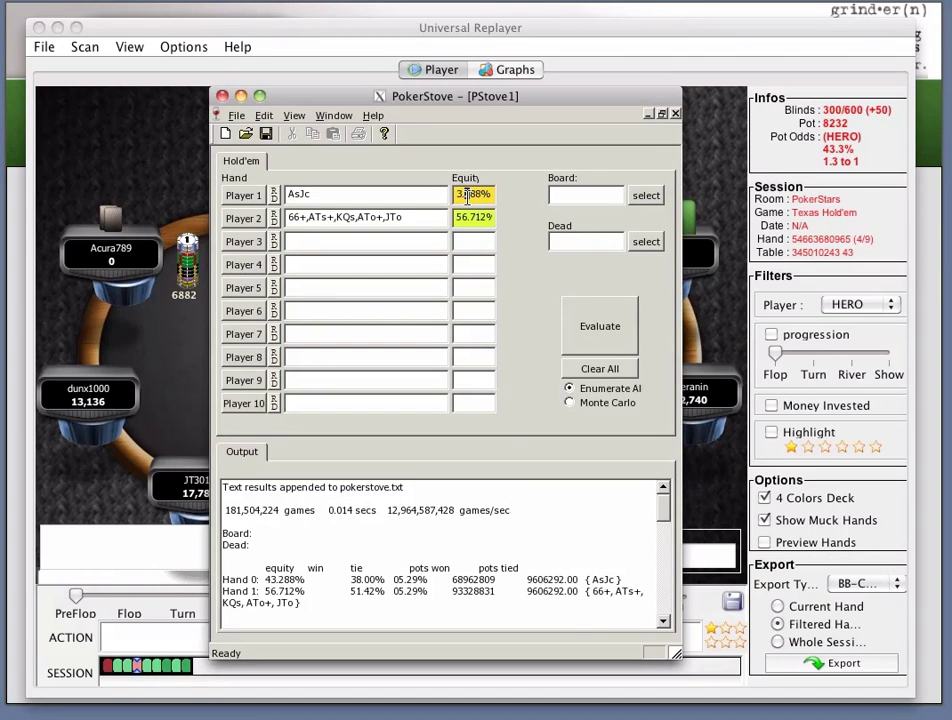
{"action": "left_click_drag", "start_coordinate": [476, 198], "coordinate": [435, 195]}
{"action": "left_click", "coordinate": [459, 194]}
Step: Set Player 2's range to any broadway and any pair, and add the suited aces from A9s down to A2s
{"action": "left_click", "coordinate": [248, 218]}
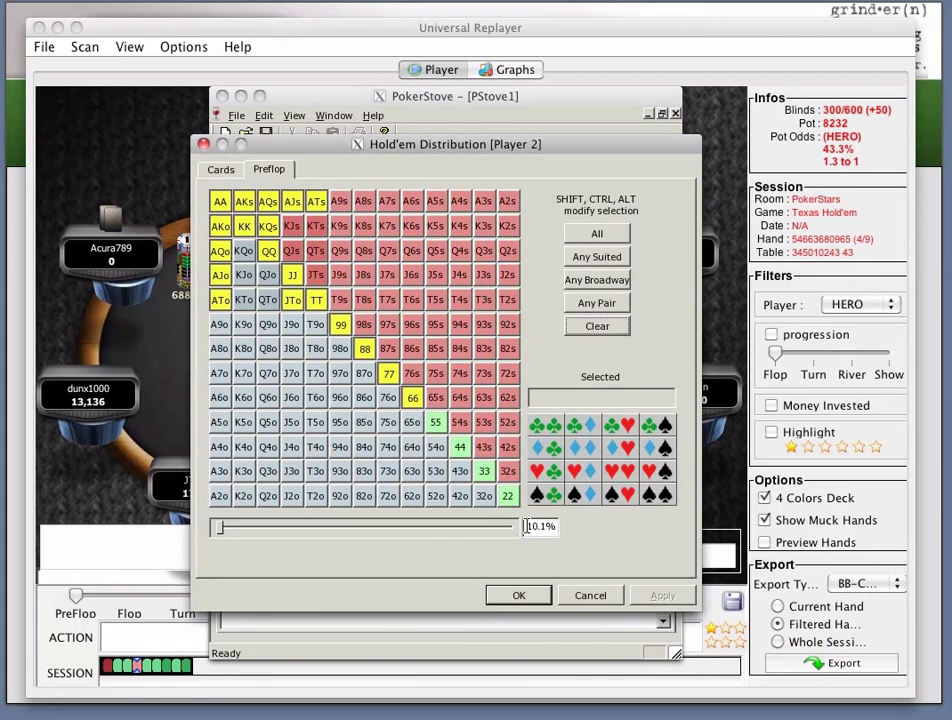
{"action": "left_click", "coordinate": [601, 284]}
{"action": "left_click", "coordinate": [597, 303]}
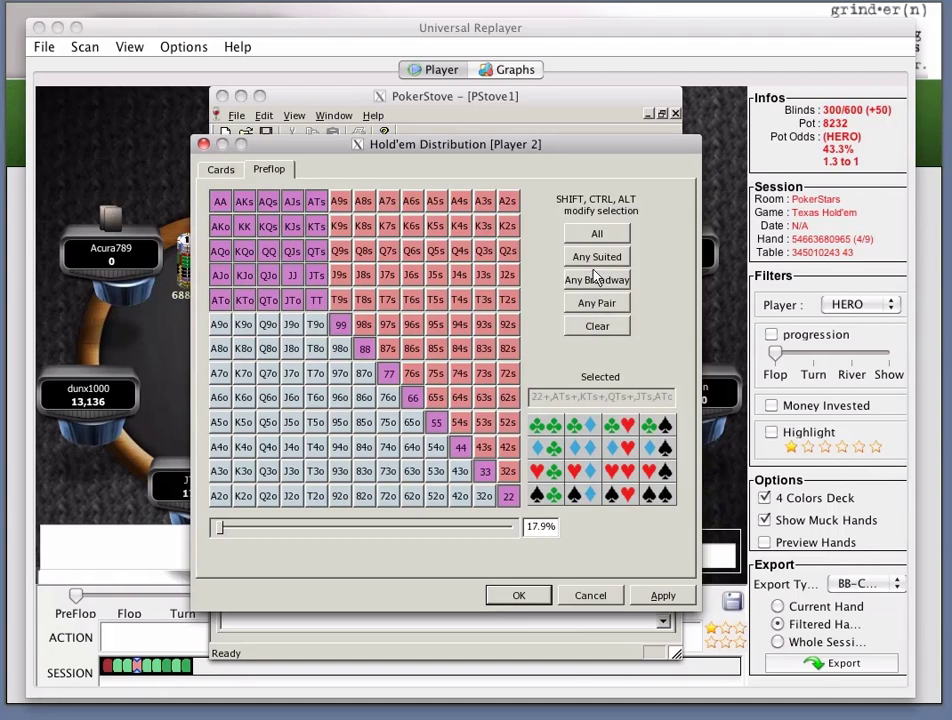
{"action": "left_click", "coordinate": [342, 202]}
{"action": "left_click", "coordinate": [508, 202]}
{"action": "left_click", "coordinate": [484, 202]}
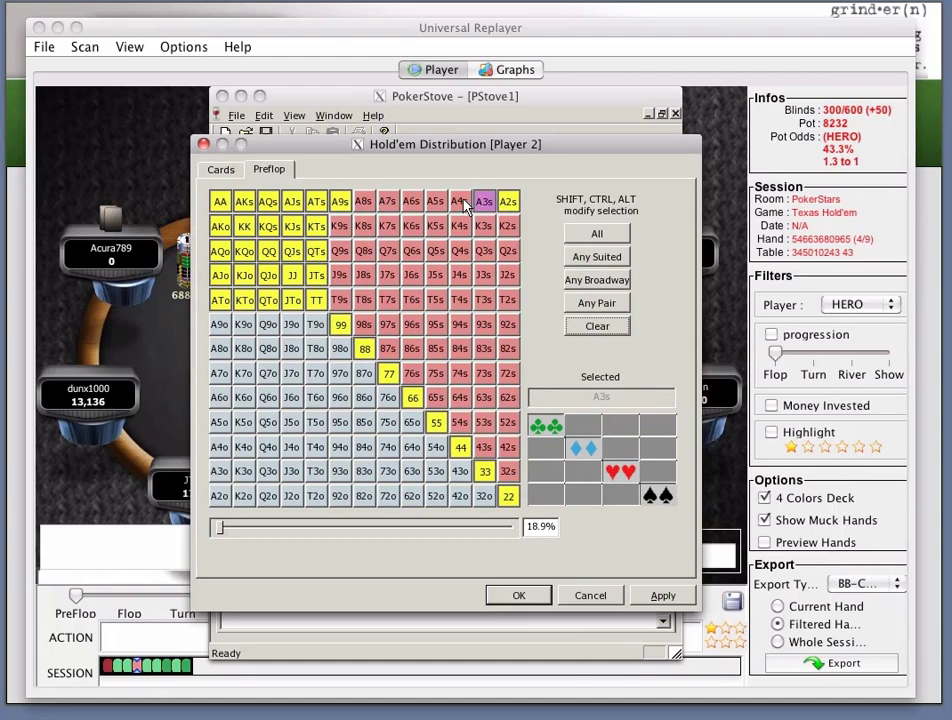
{"action": "left_click", "coordinate": [460, 202]}
{"action": "left_click", "coordinate": [436, 202]}
{"action": "left_click", "coordinate": [412, 202]}
{"action": "left_click", "coordinate": [388, 202]}
{"action": "left_click", "coordinate": [364, 202]}
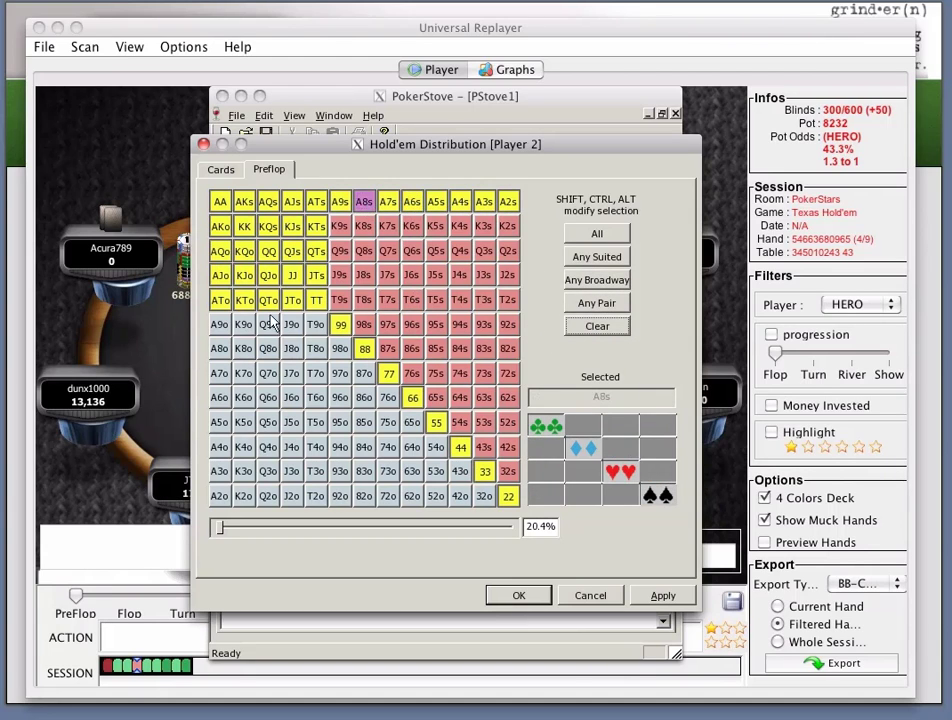
Step: Add A9o, A8o, K9s, K8s, Q9s, Q8s, J9s, J8s, T9s and T8s to Player 2's range
{"action": "left_click", "coordinate": [220, 324]}
{"action": "left_click", "coordinate": [220, 348]}
{"action": "left_click", "coordinate": [340, 226]}
{"action": "left_click", "coordinate": [364, 226]}
{"action": "left_click", "coordinate": [340, 251]}
{"action": "left_click", "coordinate": [364, 251]}
{"action": "left_click", "coordinate": [340, 275]}
{"action": "left_click", "coordinate": [364, 275]}
{"action": "left_click", "coordinate": [340, 300]}
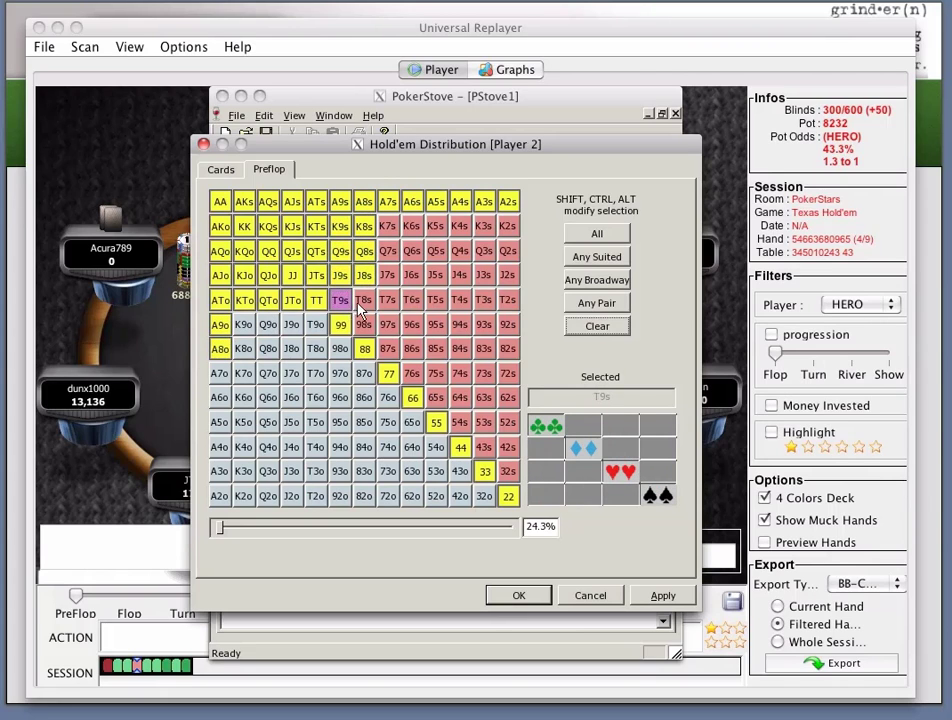
{"action": "left_click", "coordinate": [364, 300]}
Step: Add the suited connectors 98s, 87s, 76s and 65s plus K9o and K8o to Player 2's range
{"action": "left_click", "coordinate": [364, 324]}
{"action": "left_click", "coordinate": [388, 348]}
{"action": "left_click", "coordinate": [412, 373]}
{"action": "left_click", "coordinate": [436, 397]}
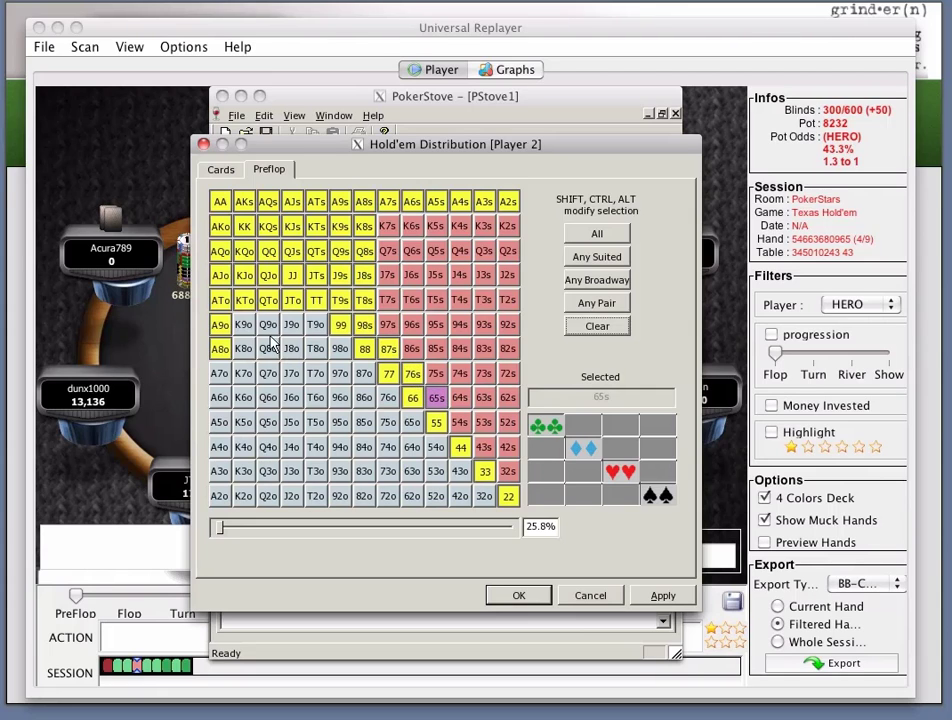
{"action": "left_click", "coordinate": [244, 324]}
{"action": "left_click", "coordinate": [244, 348]}
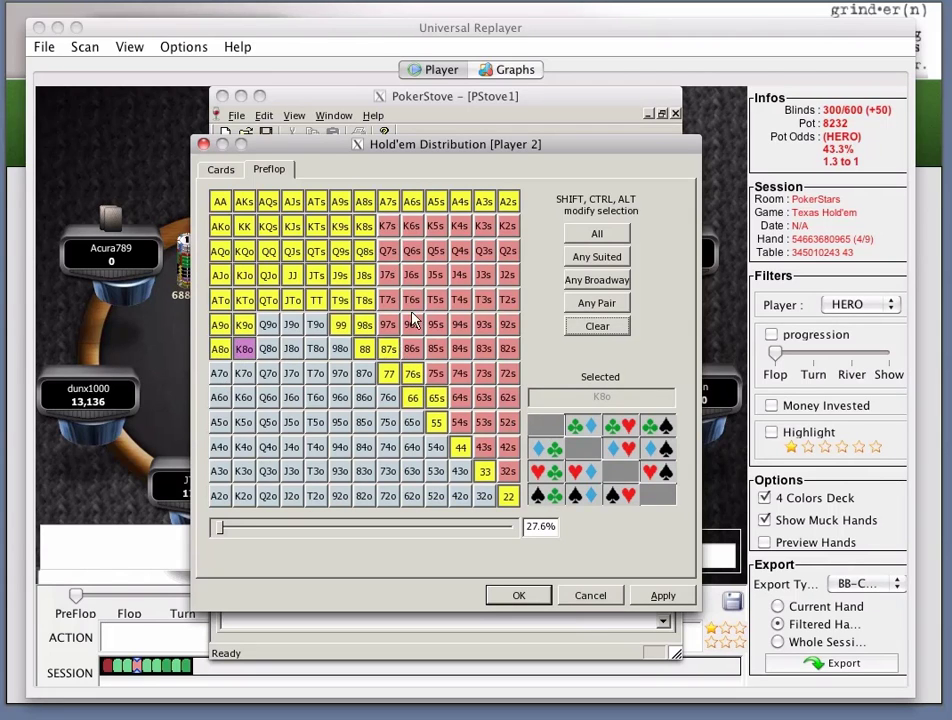
Step: Apply the widened range to Player 2 and evaluate AsJc's equity against it
{"action": "left_click", "coordinate": [663, 595]}
{"action": "left_click", "coordinate": [592, 596]}
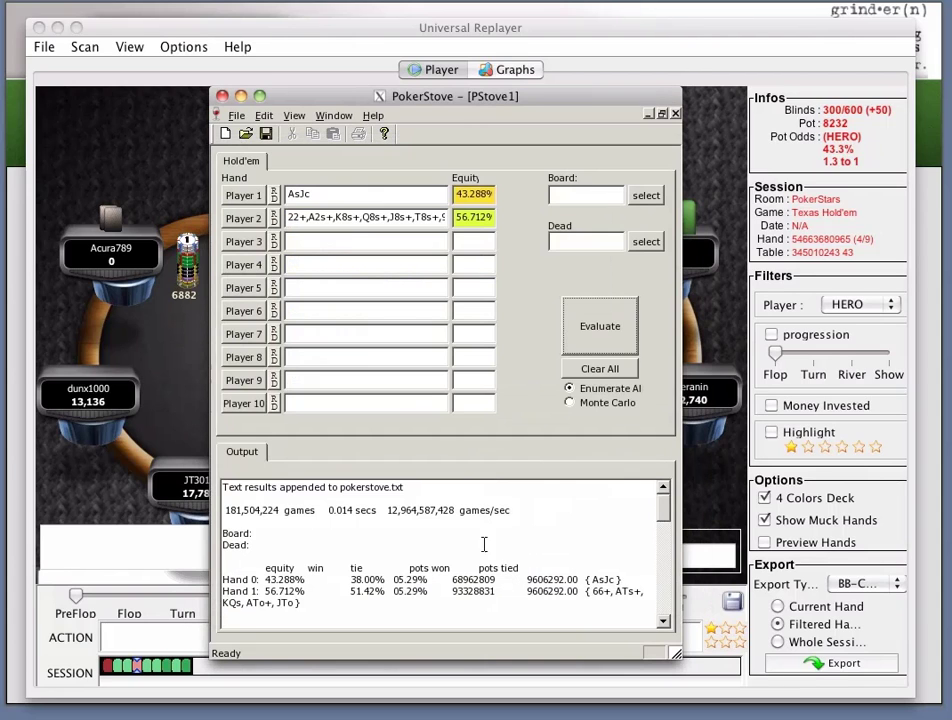
{"action": "left_click", "coordinate": [610, 332]}
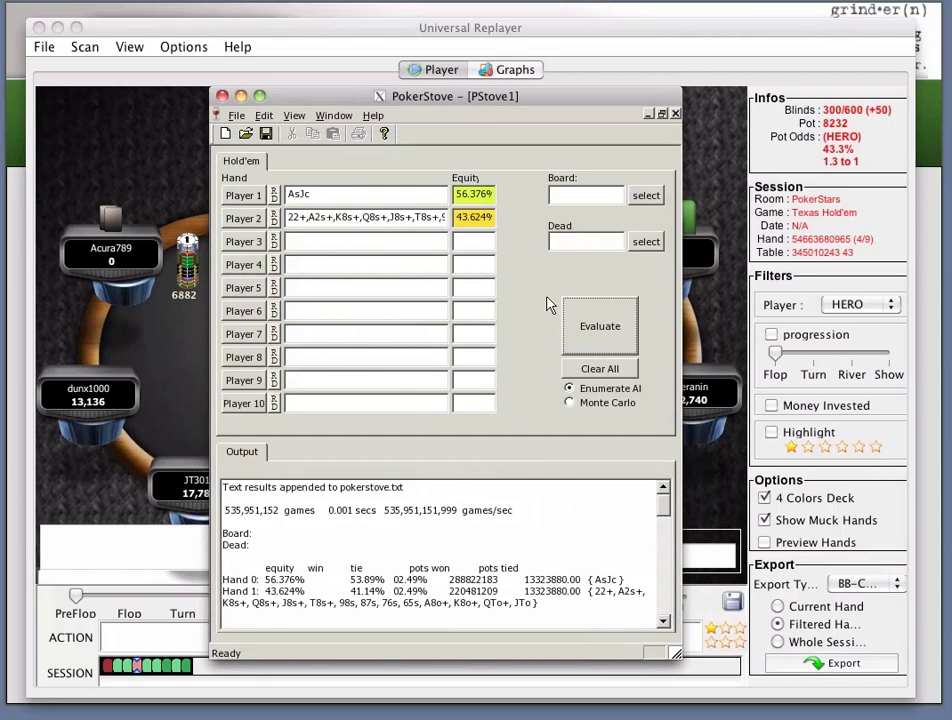
{"action": "double_click", "coordinate": [456, 194]}
{"action": "left_click", "coordinate": [458, 197]}
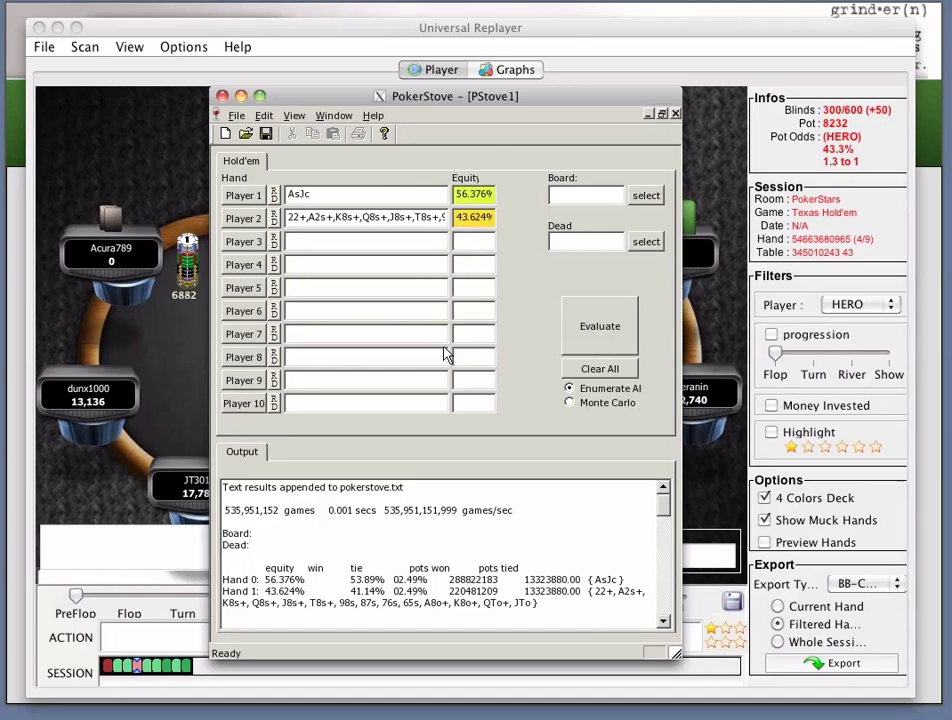
Step: Check the "How stack sizes affect blind play" slide in PowerPoint, and switch back to Universal Replayer
{"action": "key", "text": "super+Tab"}
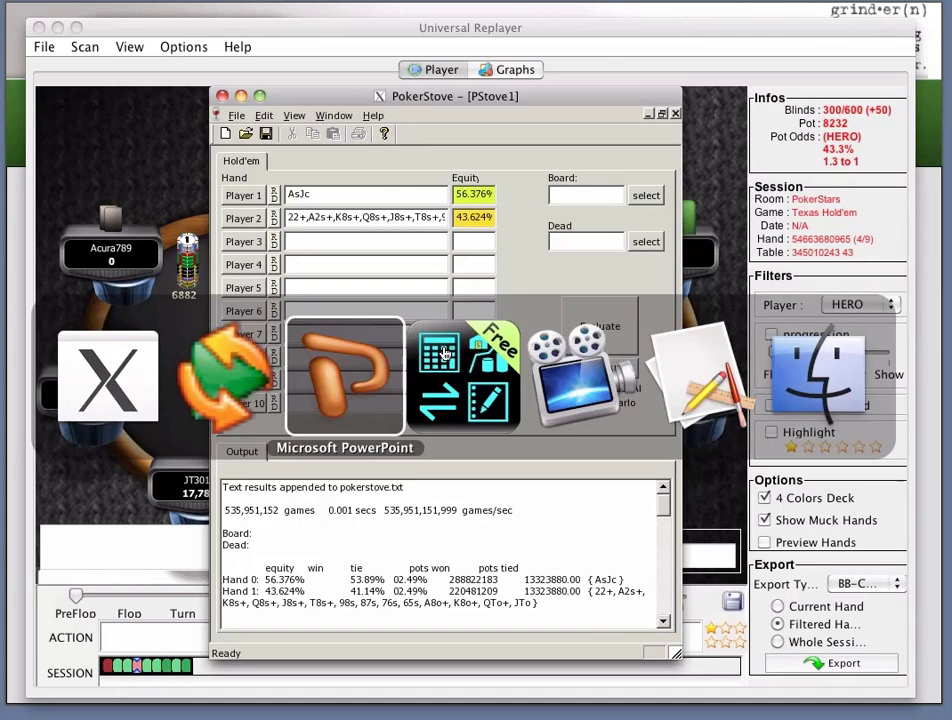
{"action": "key", "text": "super+Tab"}
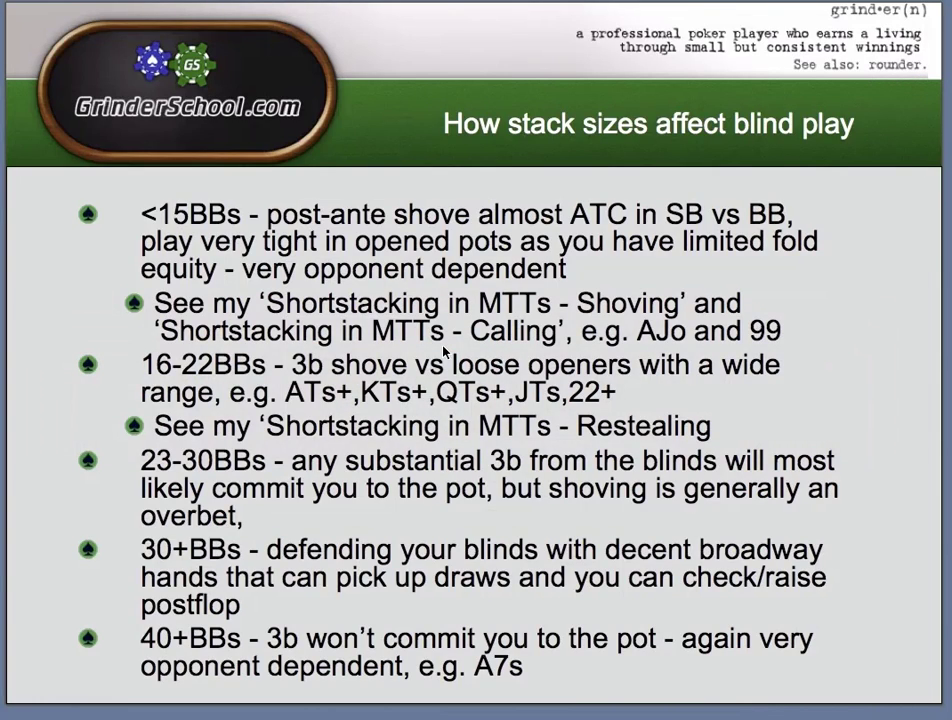
{"action": "key", "text": "super+Tab"}
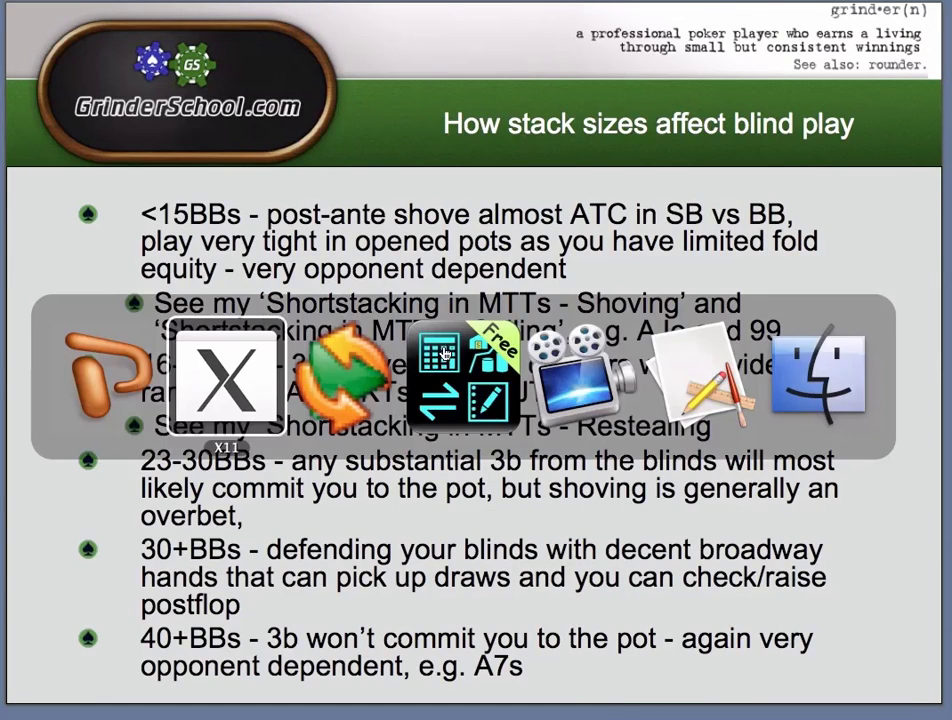
Step: Look through the neighbouring hands and return to the session's first hand, HERO's pocket eights
{"action": "left_click", "coordinate": [466, 600]}
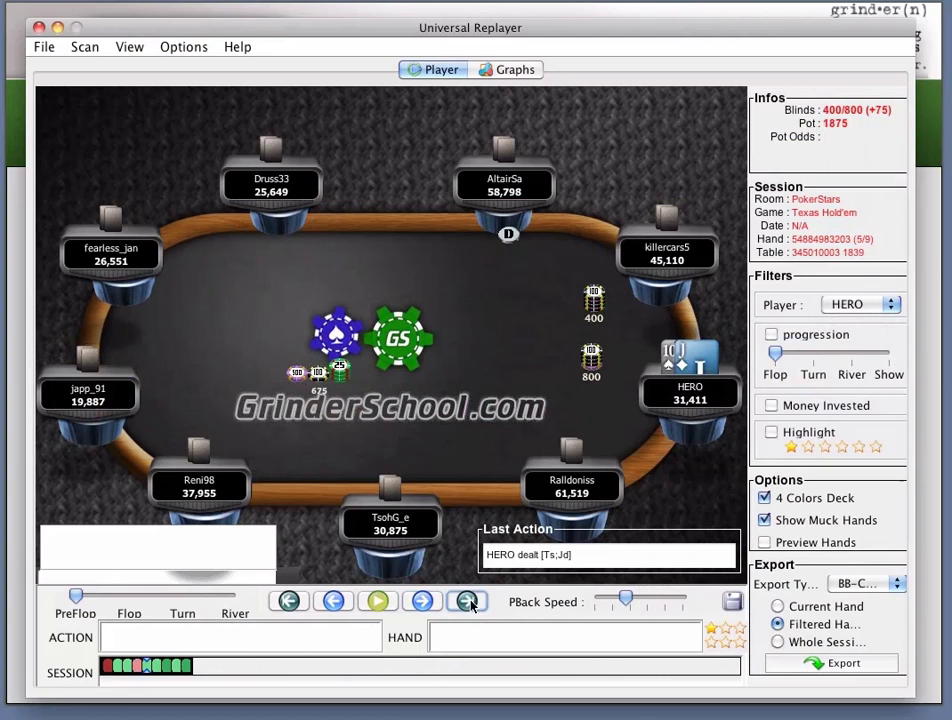
{"action": "left_click", "coordinate": [466, 600]}
{"action": "left_click", "coordinate": [466, 600]}
{"action": "left_click", "coordinate": [289, 601]}
{"action": "left_click", "coordinate": [289, 601]}
{"action": "left_click", "coordinate": [289, 601]}
{"action": "left_click", "coordinate": [289, 601]}
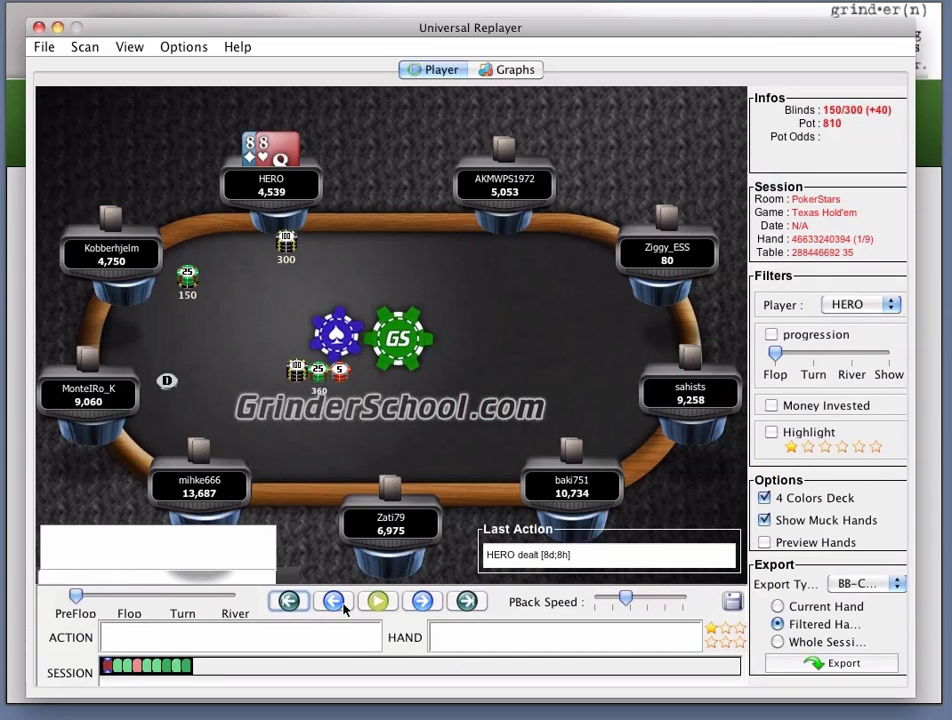
Step: Go forward to HERO's pocket nines hand (9/9) and advance it to the opponent's preflop all-in
{"action": "left_click", "coordinate": [465, 602]}
{"action": "left_click", "coordinate": [465, 602]}
{"action": "left_click", "coordinate": [465, 602]}
{"action": "left_click", "coordinate": [465, 602]}
{"action": "left_click", "coordinate": [465, 602]}
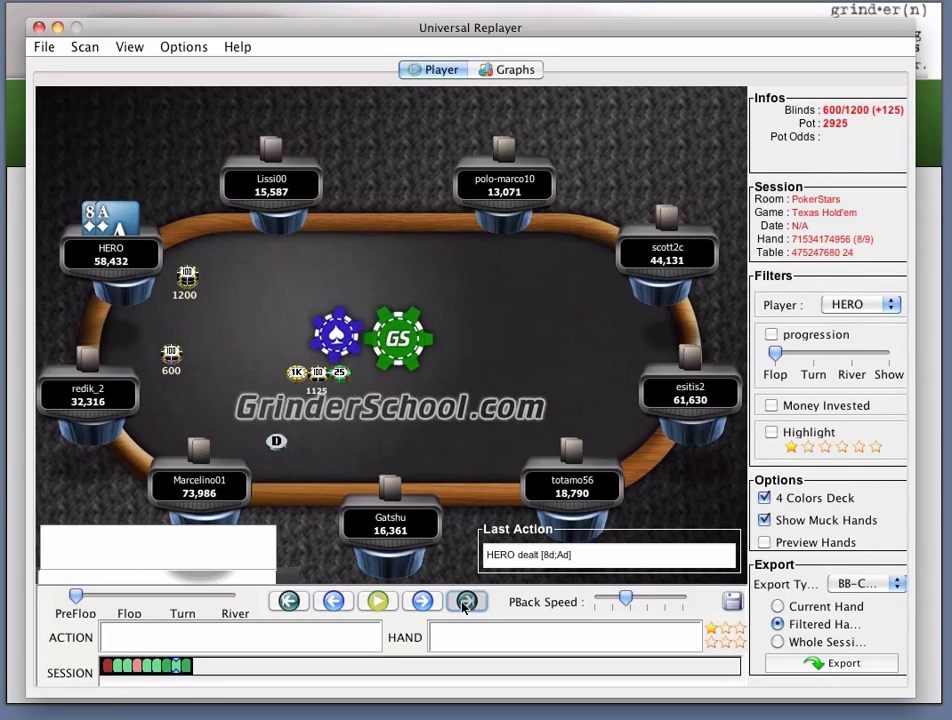
{"action": "left_click", "coordinate": [465, 602]}
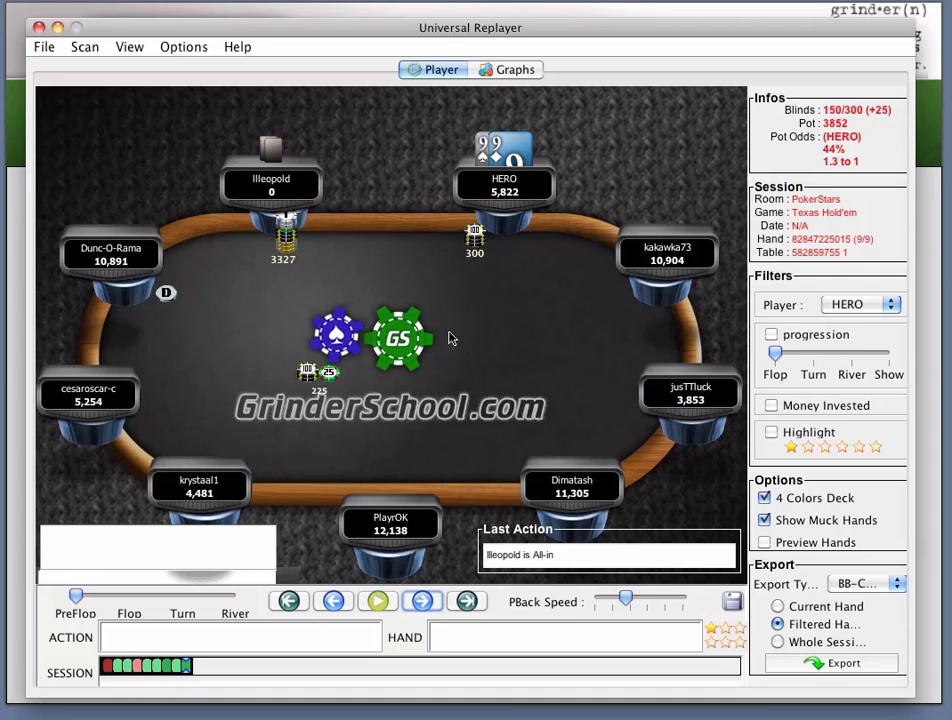
Step: Switch to PokerStove, clear all the previous entries, and enter 99 as Player 1's hand
{"action": "key", "text": "super+Tab"}
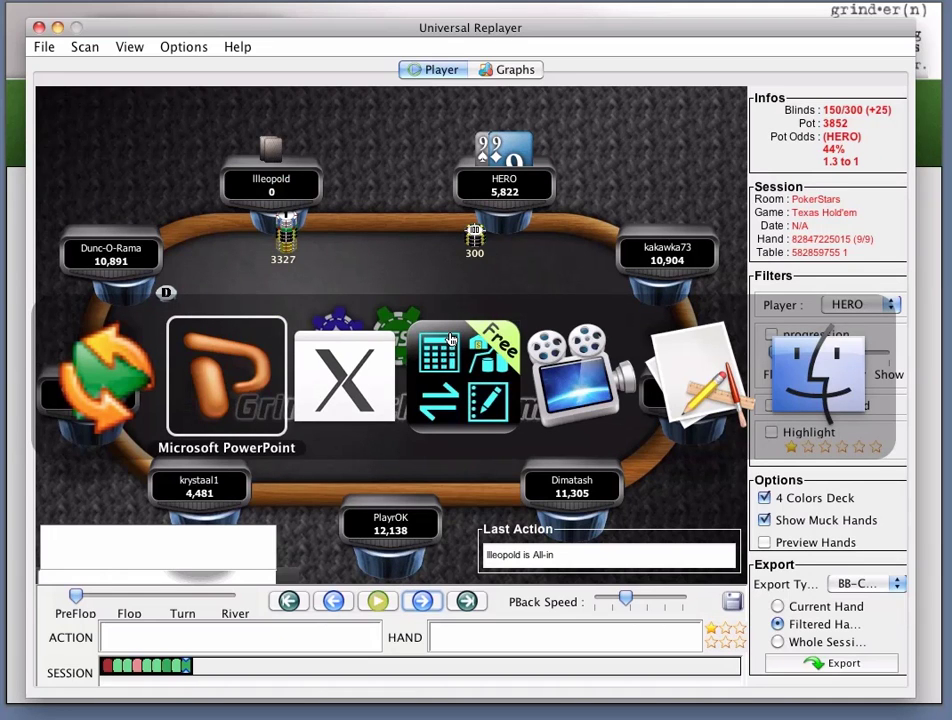
{"action": "key", "text": "super+Tab"}
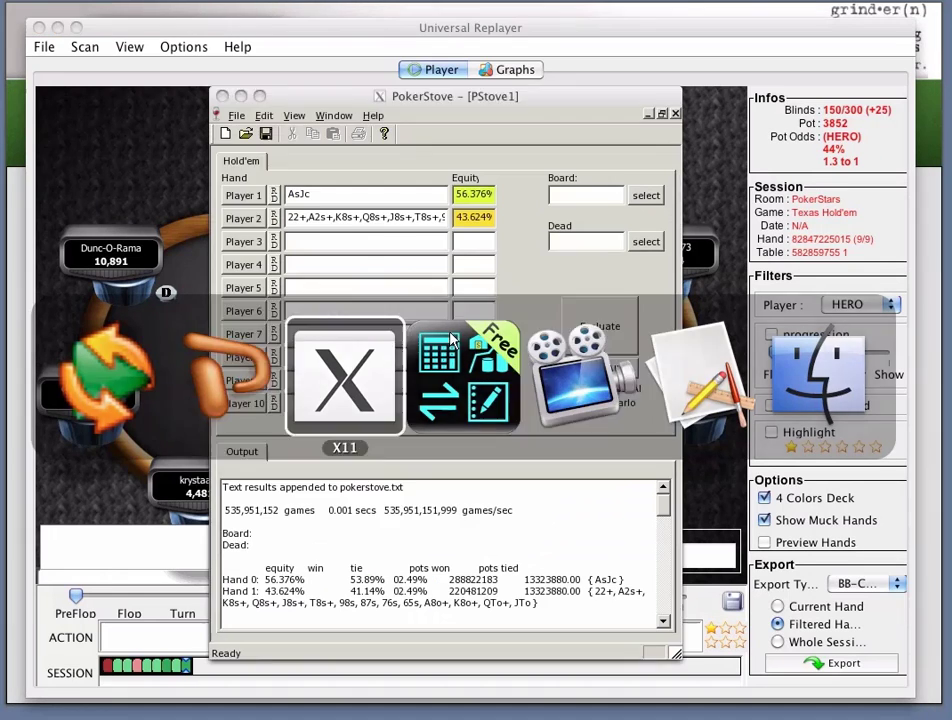
{"action": "left_click", "coordinate": [600, 368]}
{"action": "left_click", "coordinate": [295, 195]}
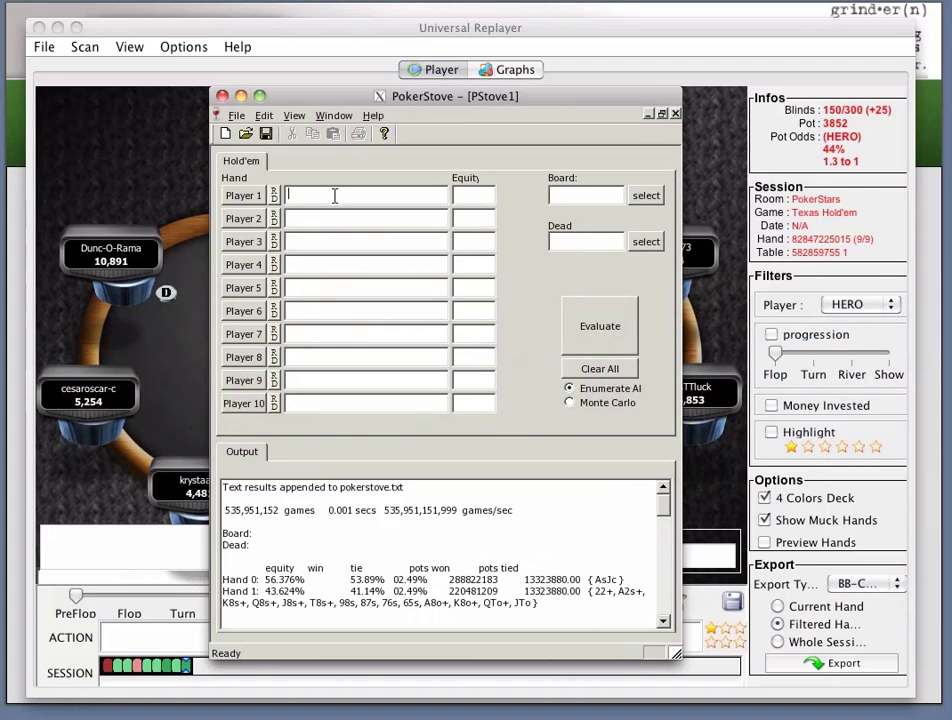
{"action": "type", "text": "99"}
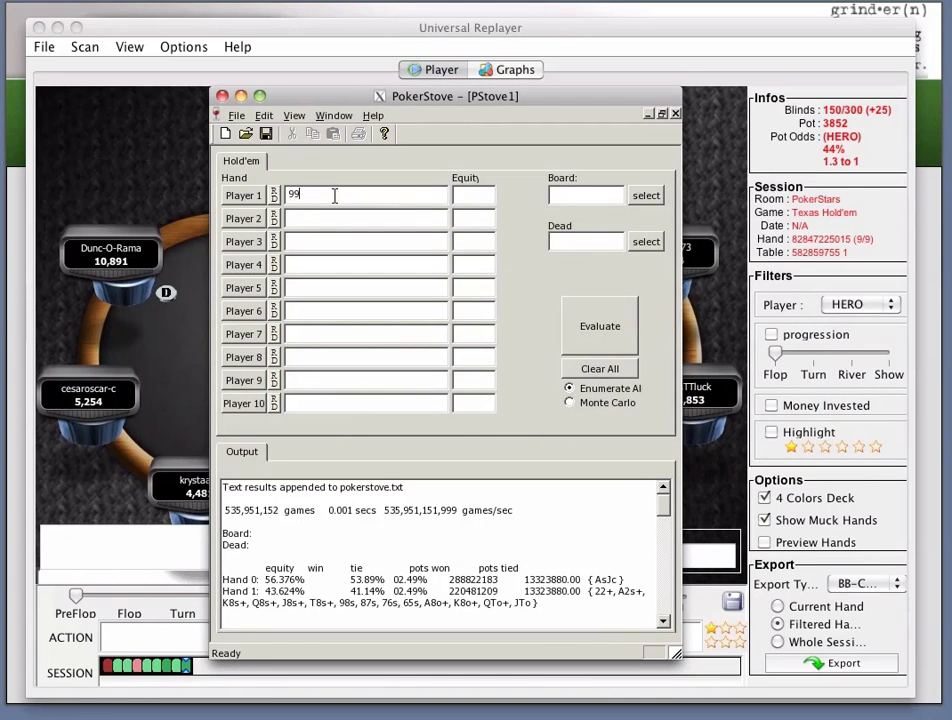
Step: Give Player 2 a preflop range of any broadway plus any pair, and evaluate 99's equity against it
{"action": "left_click", "coordinate": [243, 223]}
{"action": "left_click", "coordinate": [605, 281]}
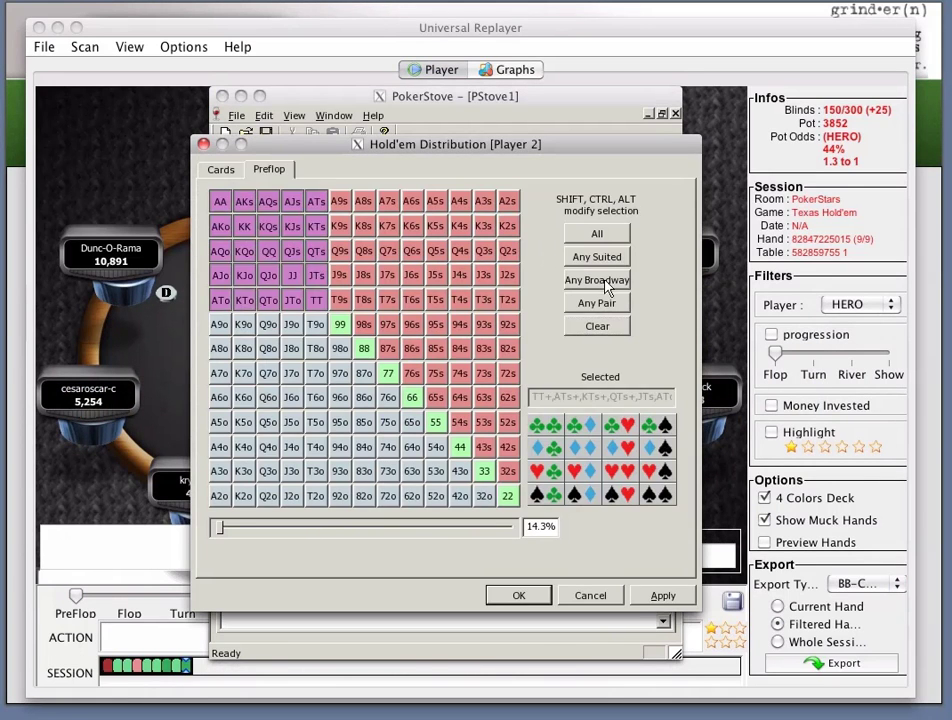
{"action": "left_click", "coordinate": [605, 303]}
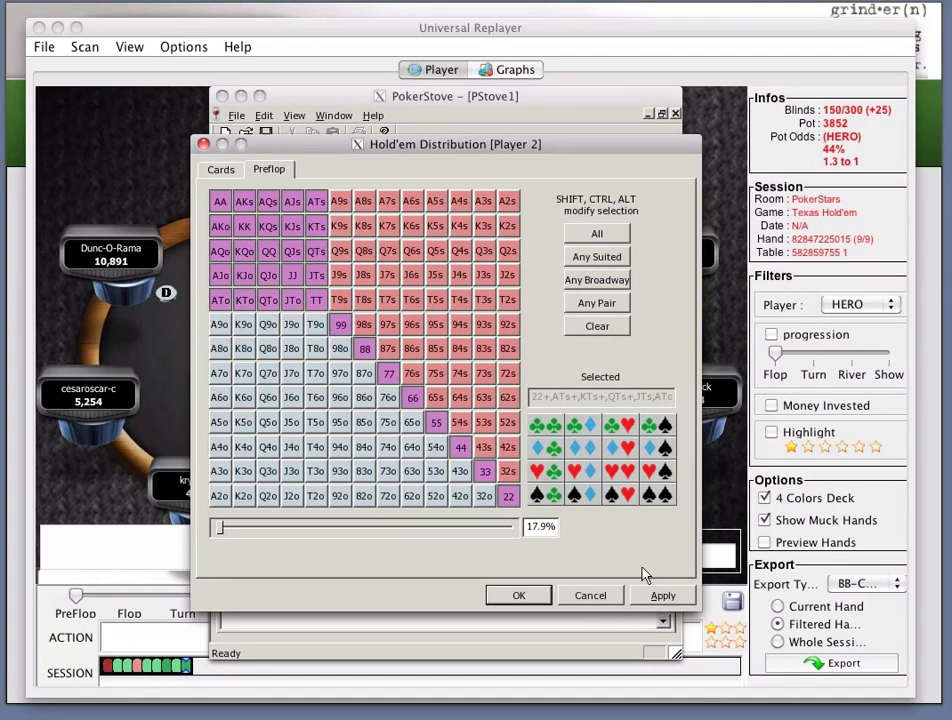
{"action": "left_click", "coordinate": [663, 596]}
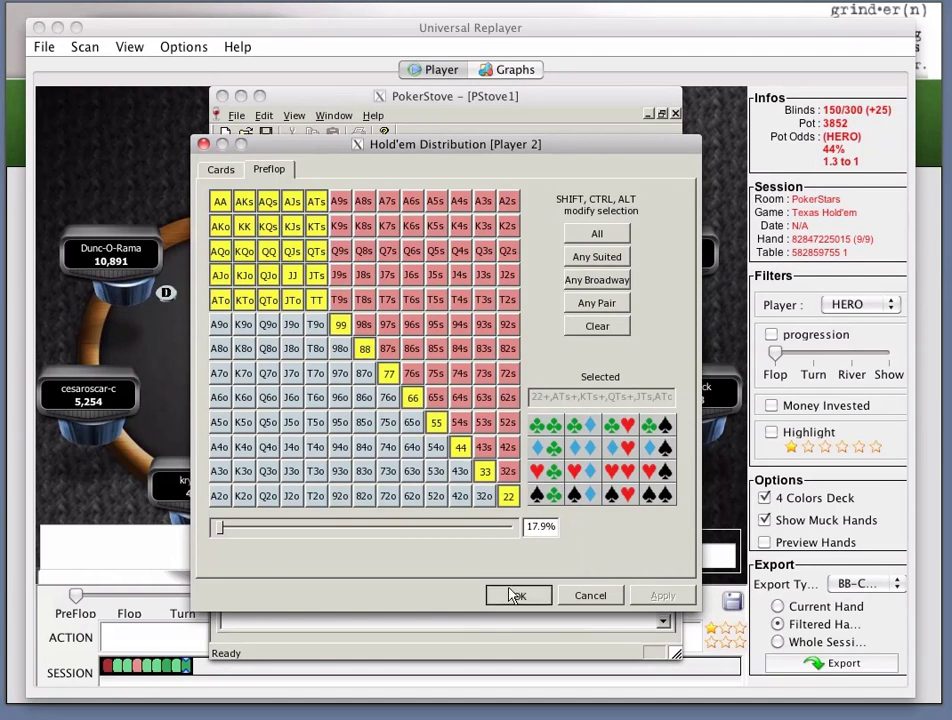
{"action": "left_click", "coordinate": [519, 595]}
{"action": "left_click", "coordinate": [599, 326]}
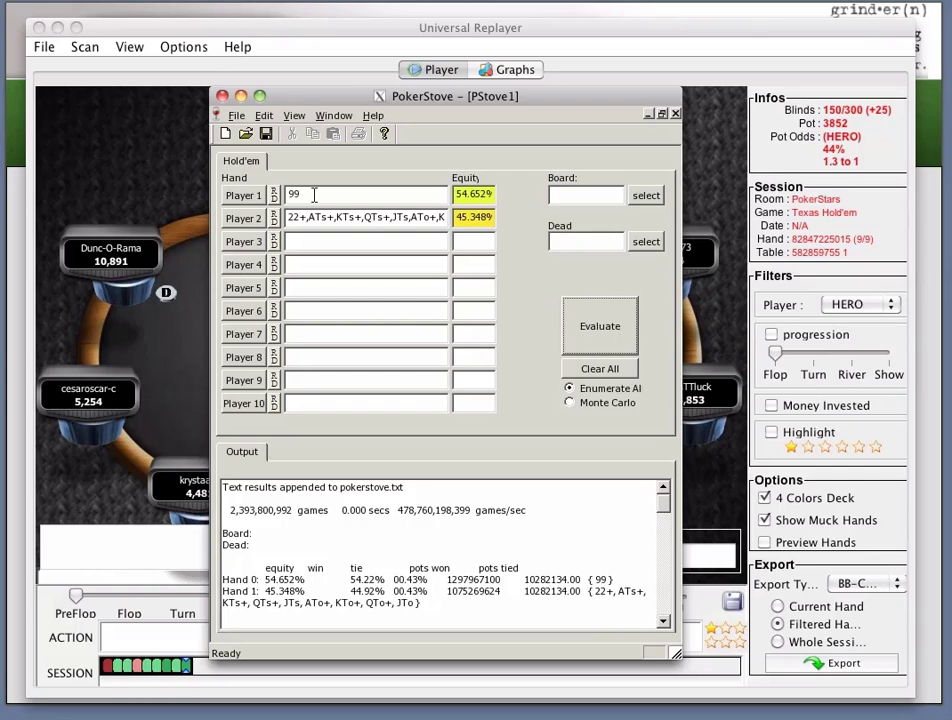
Step: Replace Player 1's hand with A2o and evaluate its equity against the broadway-and-pairs range
{"action": "left_click_drag", "start_coordinate": [313, 195], "coordinate": [274, 195]}
{"action": "type", "text": "A2s"}
{"action": "left_click", "coordinate": [605, 315]}
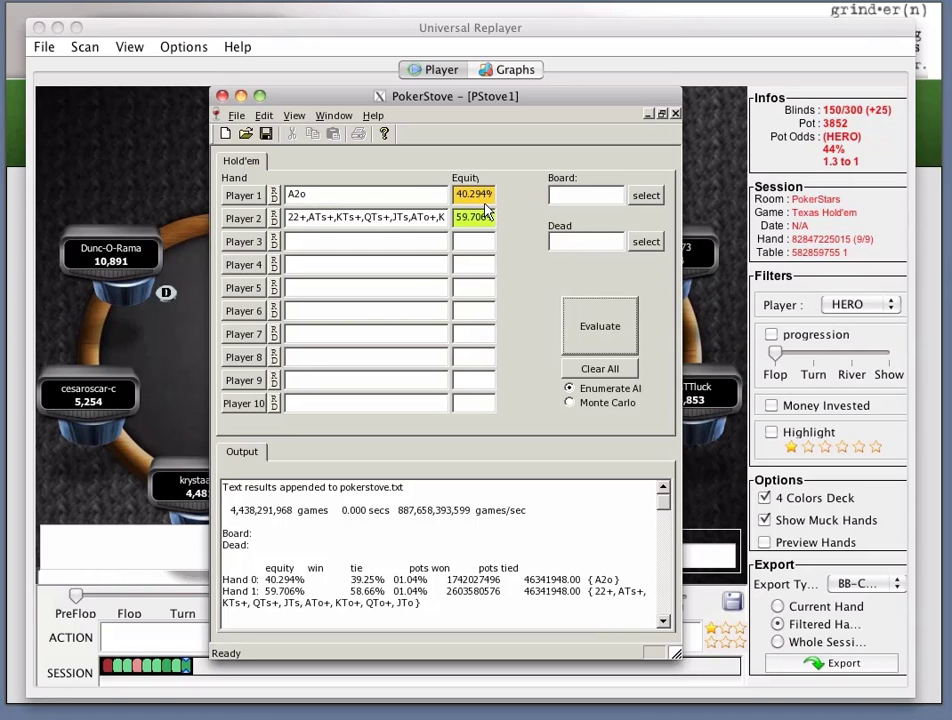
Step: Widen Player 2's preflop range to the top 40.0% of hands and apply it
{"action": "left_click", "coordinate": [245, 220]}
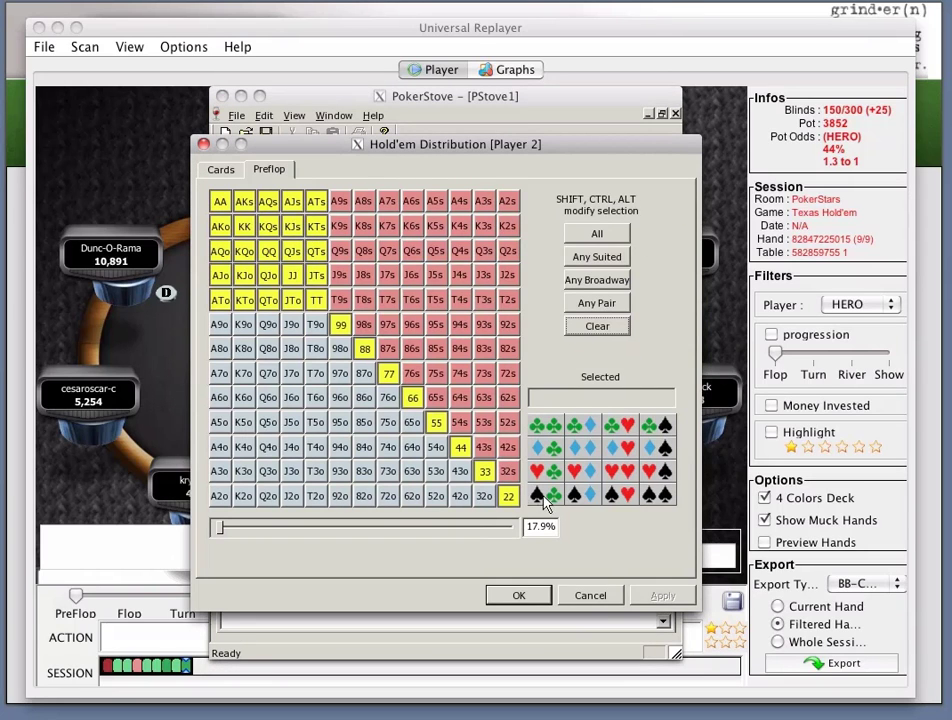
{"action": "left_click", "coordinate": [588, 598]}
{"action": "left_click", "coordinate": [235, 222]}
{"action": "left_click_drag", "start_coordinate": [221, 531], "coordinate": [337, 540]}
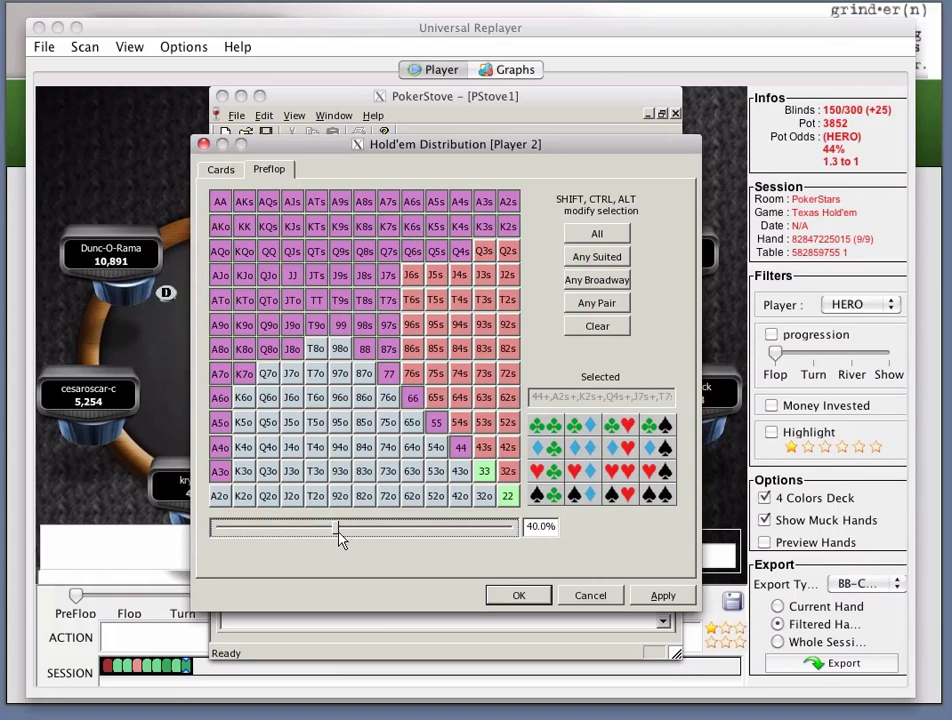
{"action": "left_click", "coordinate": [662, 595]}
{"action": "left_click", "coordinate": [513, 594]}
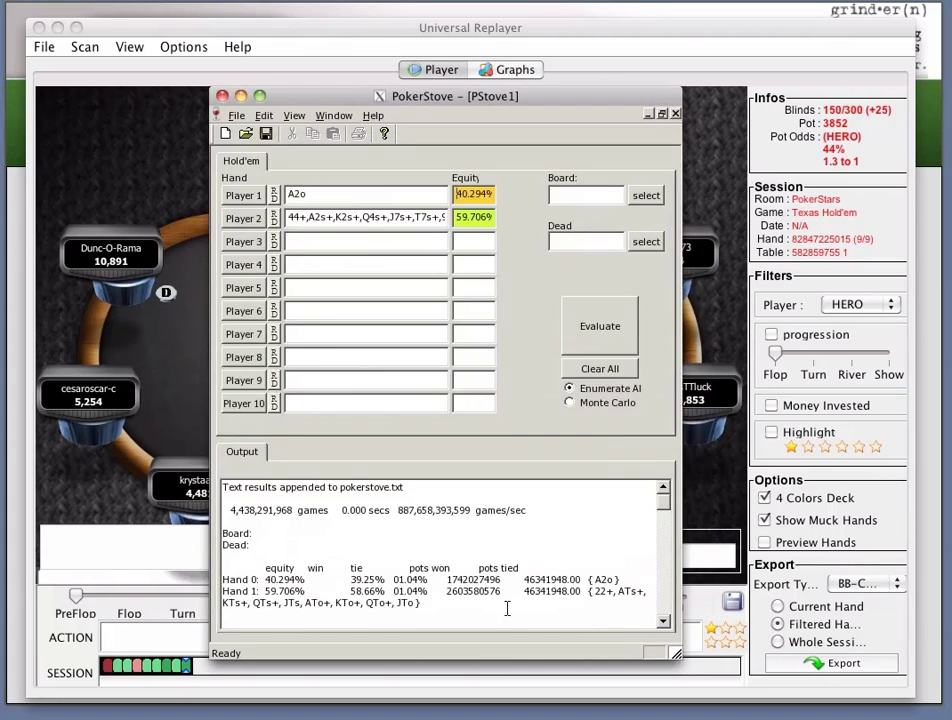
Step: Evaluate Player 1's equity against the 40% range with 99, and again with A2o
{"action": "left_click_drag", "start_coordinate": [318, 191], "coordinate": [261, 193]}
{"action": "type", "text": "99"}
{"action": "left_click", "coordinate": [566, 305]}
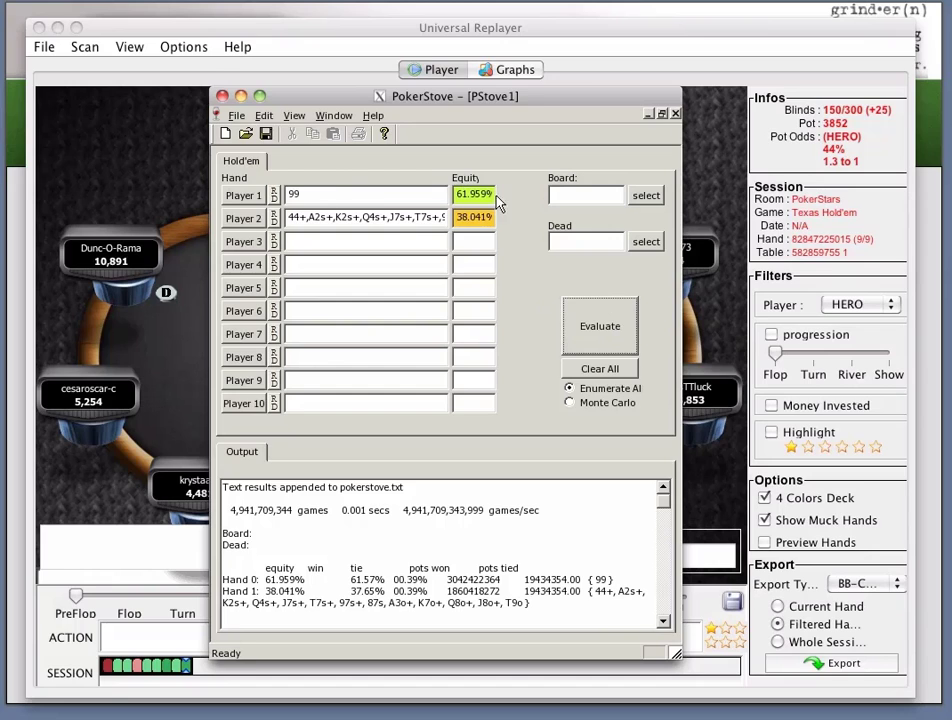
{"action": "left_click_drag", "start_coordinate": [341, 194], "coordinate": [252, 194]}
{"action": "type", "text": "A2o"}
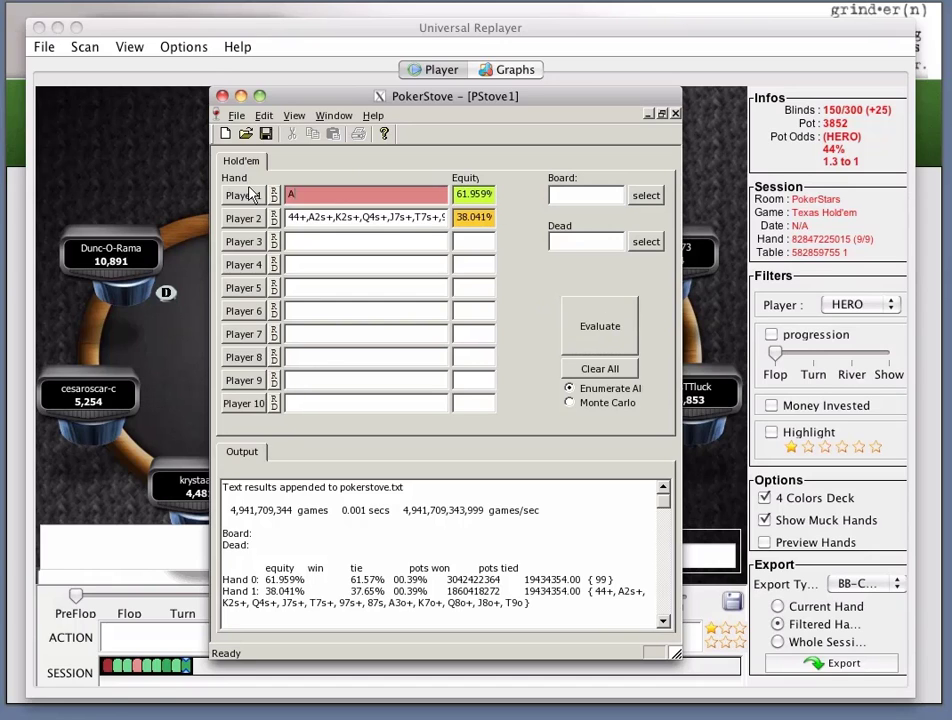
{"action": "left_click", "coordinate": [570, 335]}
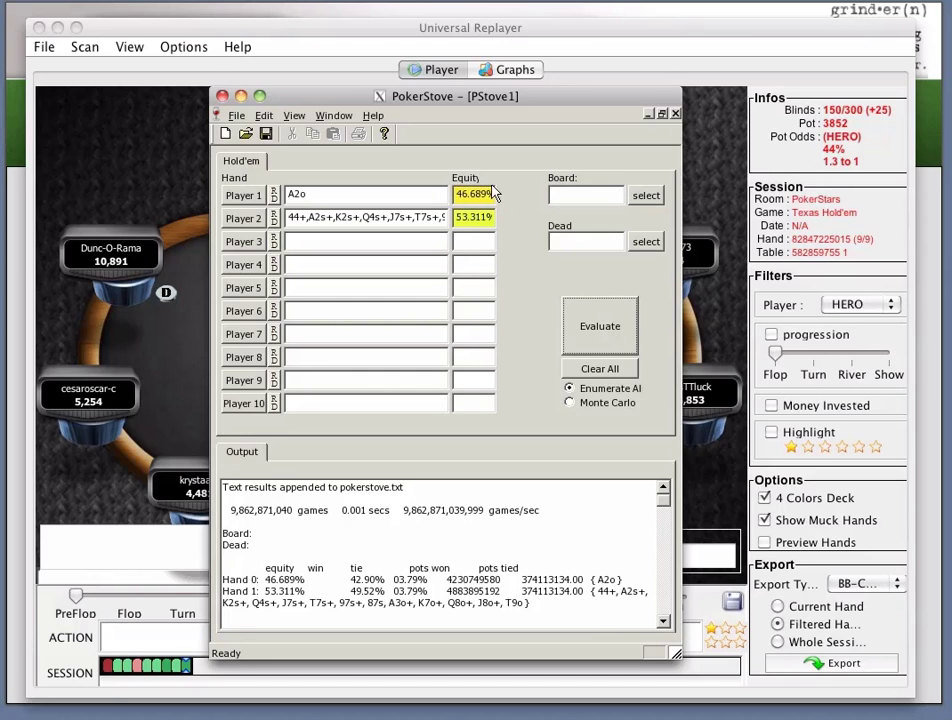
Step: Test the weak offsuit kings K2o and K5o as Player 1's hand against the 40% range
{"action": "left_click_drag", "start_coordinate": [376, 194], "coordinate": [285, 194]}
{"action": "type", "text": "K2o"}
{"action": "left_click", "coordinate": [601, 324]}
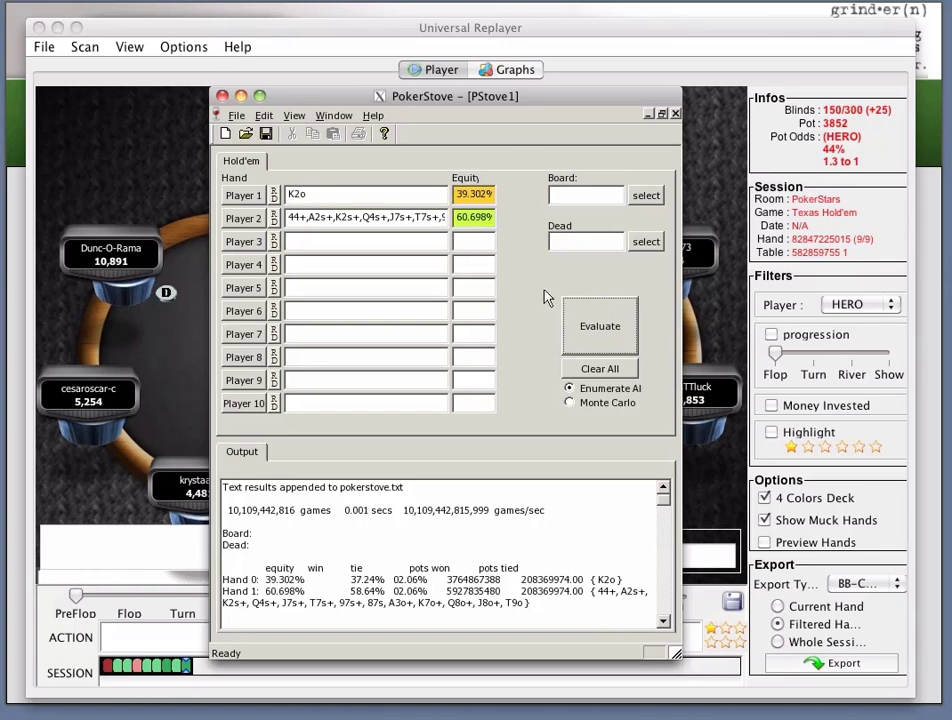
{"action": "left_click_drag", "start_coordinate": [334, 198], "coordinate": [272, 196]}
{"action": "type", "text": "K5o"}
{"action": "left_click", "coordinate": [593, 304]}
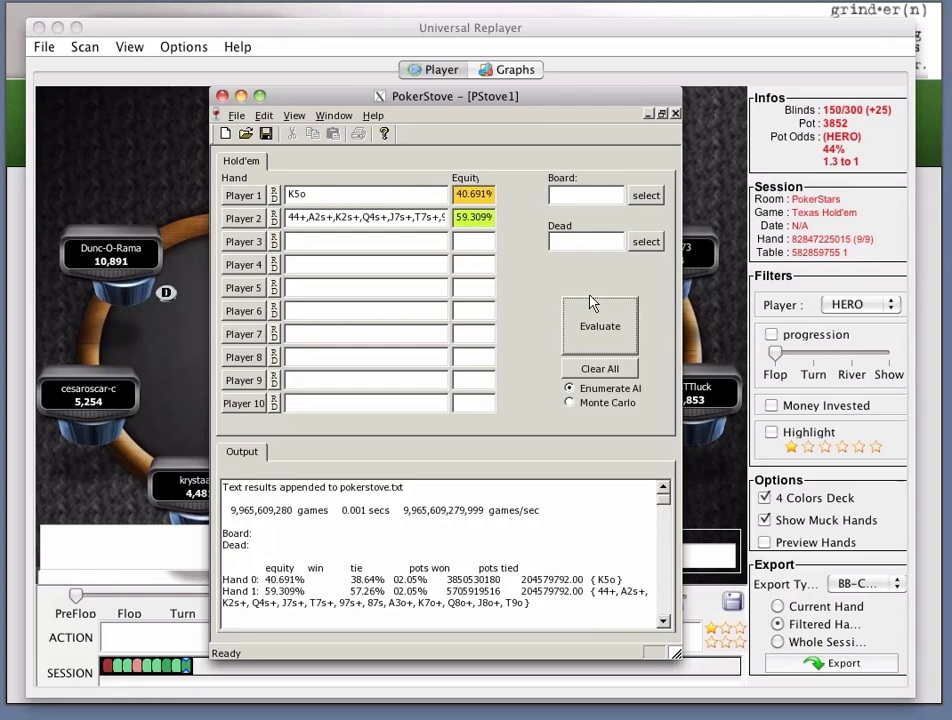
Step: Evaluate the stronger offsuit kings KTo and K8o for Player 1 against Player 2's 40% range
{"action": "left_click_drag", "start_coordinate": [340, 199], "coordinate": [285, 204]}
{"action": "type", "text": "KT"}
{"action": "left_click", "coordinate": [590, 317]}
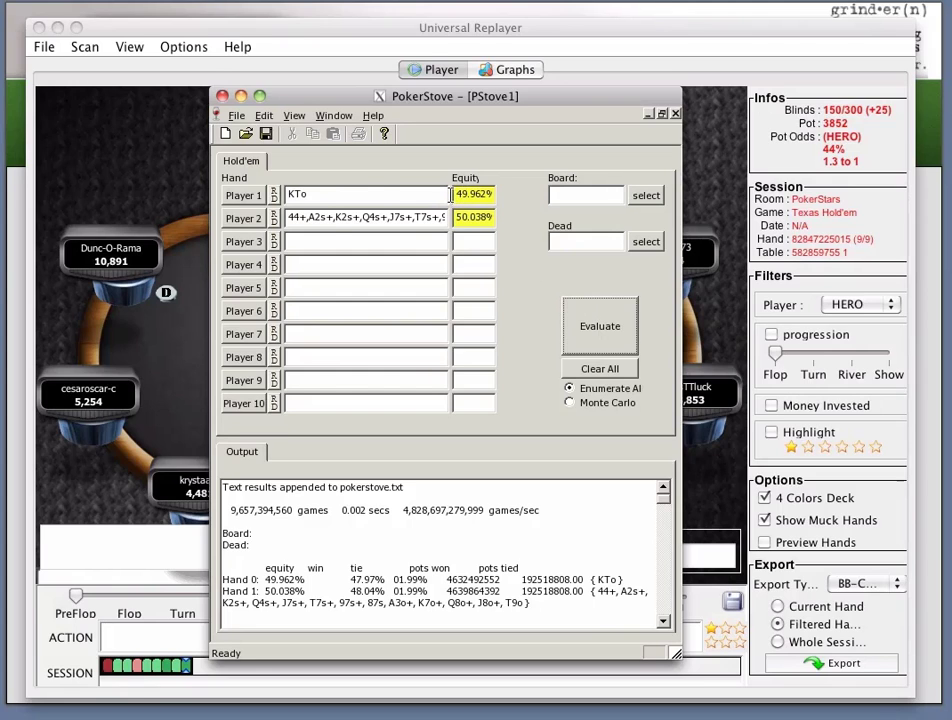
{"action": "left_click_drag", "start_coordinate": [312, 194], "coordinate": [272, 196]}
{"action": "type", "text": "8o"}
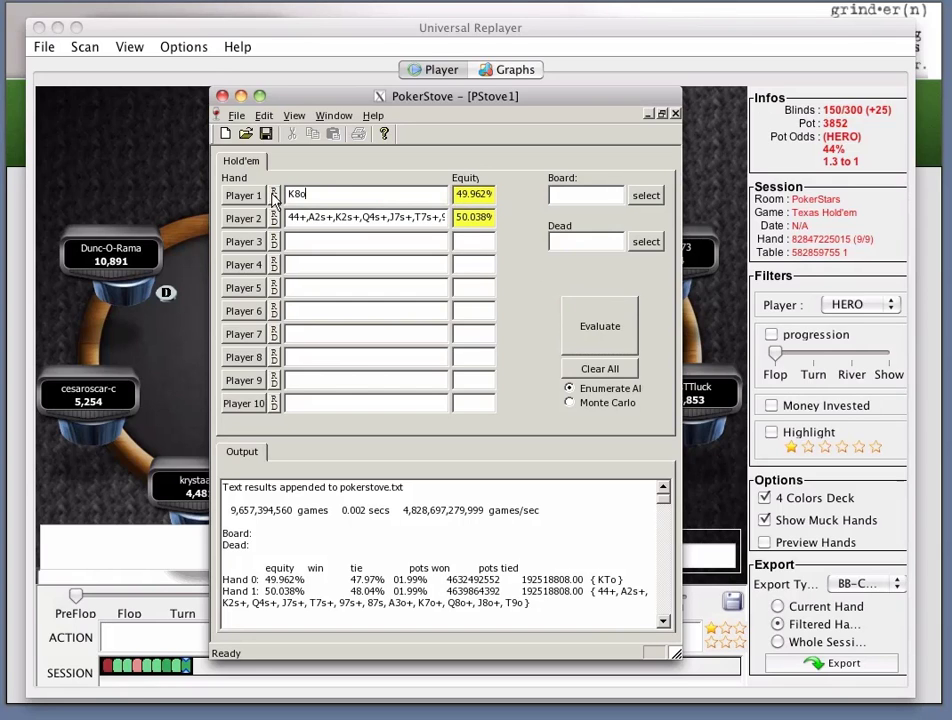
{"action": "left_click", "coordinate": [590, 325]}
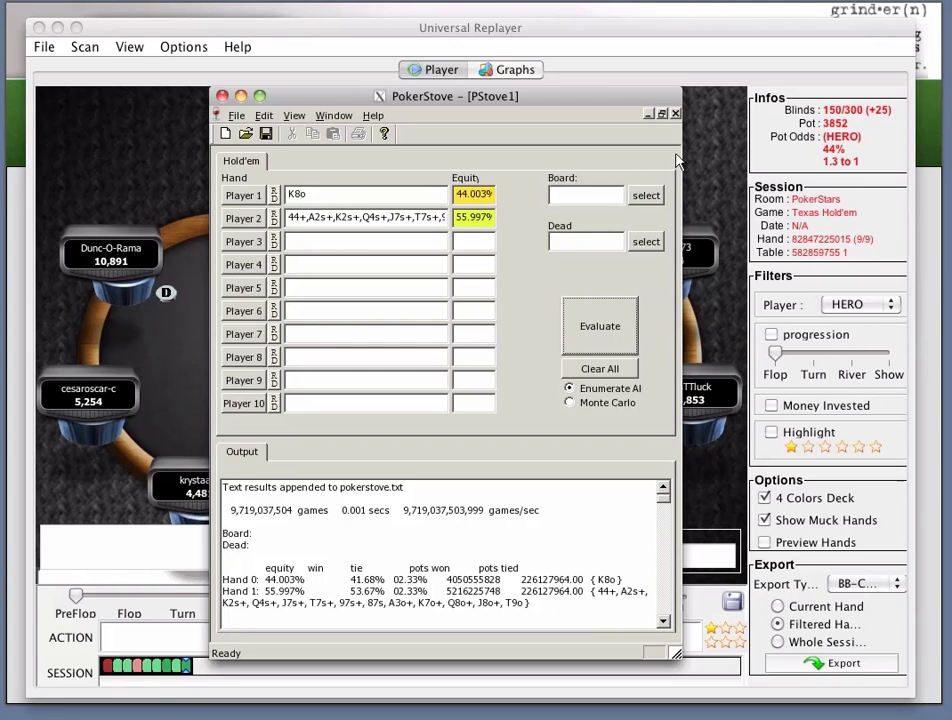
Step: Evaluate the suited connectors JTs and QJs for Player 1 against Player 2's 40% range
{"action": "left_click_drag", "start_coordinate": [318, 194], "coordinate": [250, 200]}
{"action": "type", "text": "JTs"}
{"action": "left_click", "coordinate": [600, 326]}
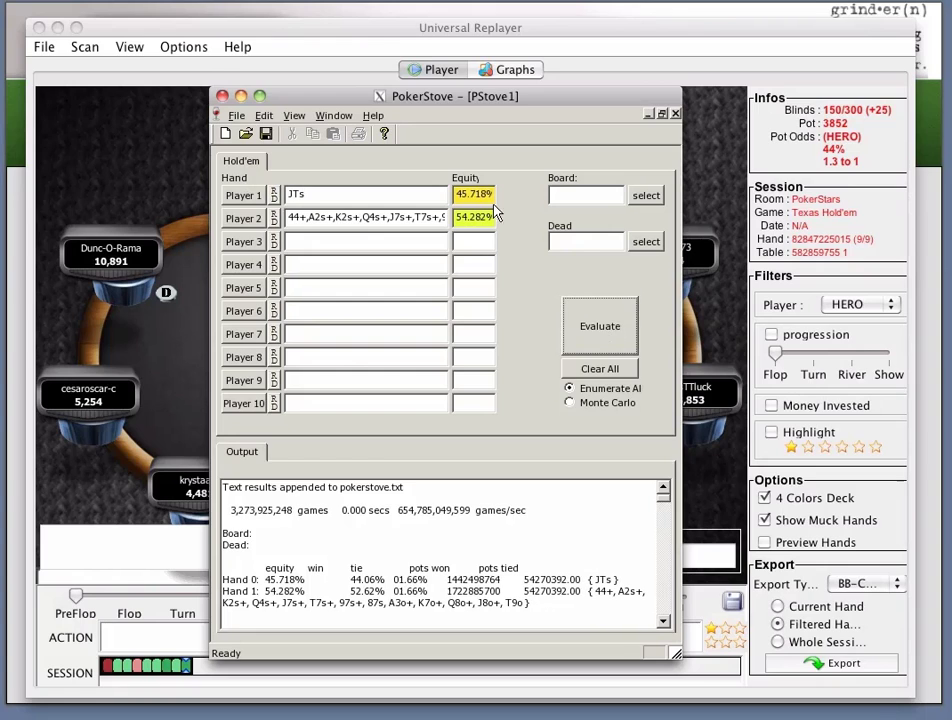
{"action": "double_click", "coordinate": [296, 194]}
{"action": "type", "text": "QJs"}
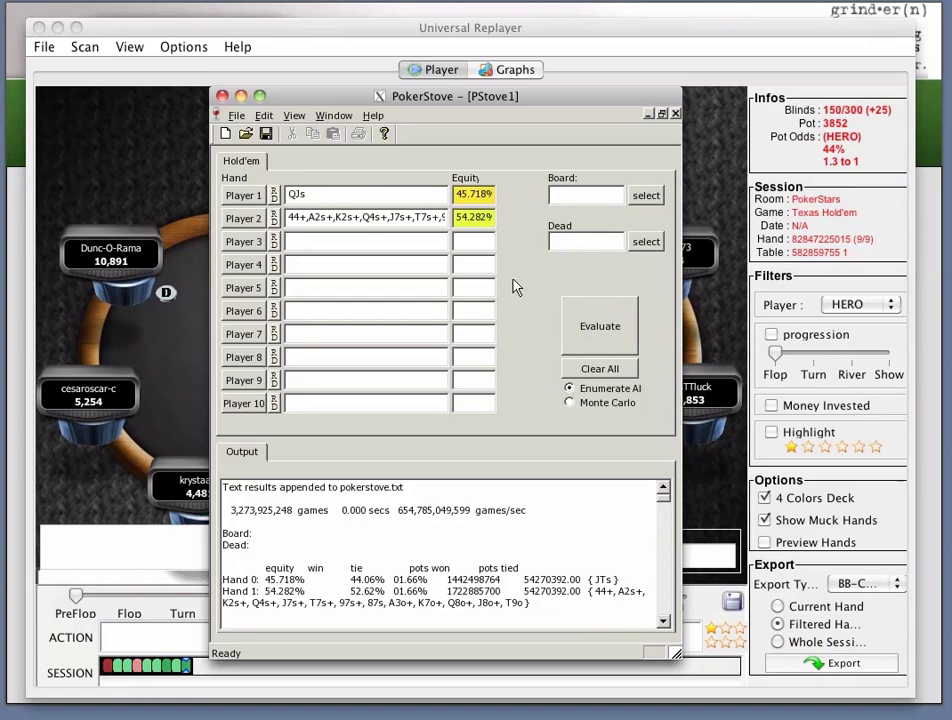
{"action": "left_click", "coordinate": [580, 324]}
Step: Evaluate 98s and KTs as Player 1's hand against Player 2's 40% range
{"action": "double_click", "coordinate": [300, 194]}
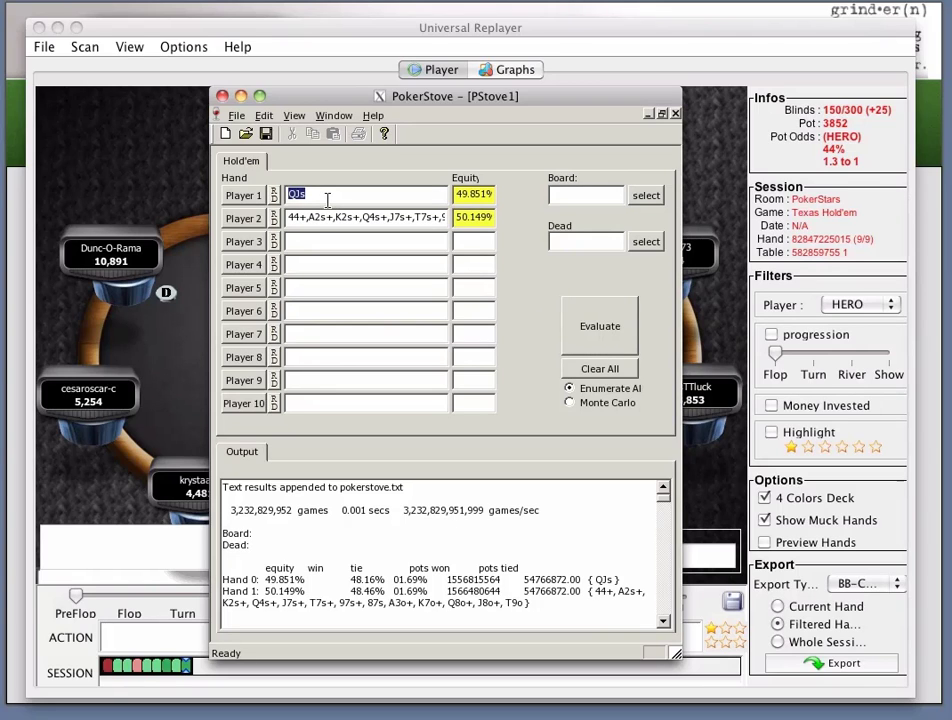
{"action": "type", "text": "98s"}
{"action": "left_click", "coordinate": [602, 328]}
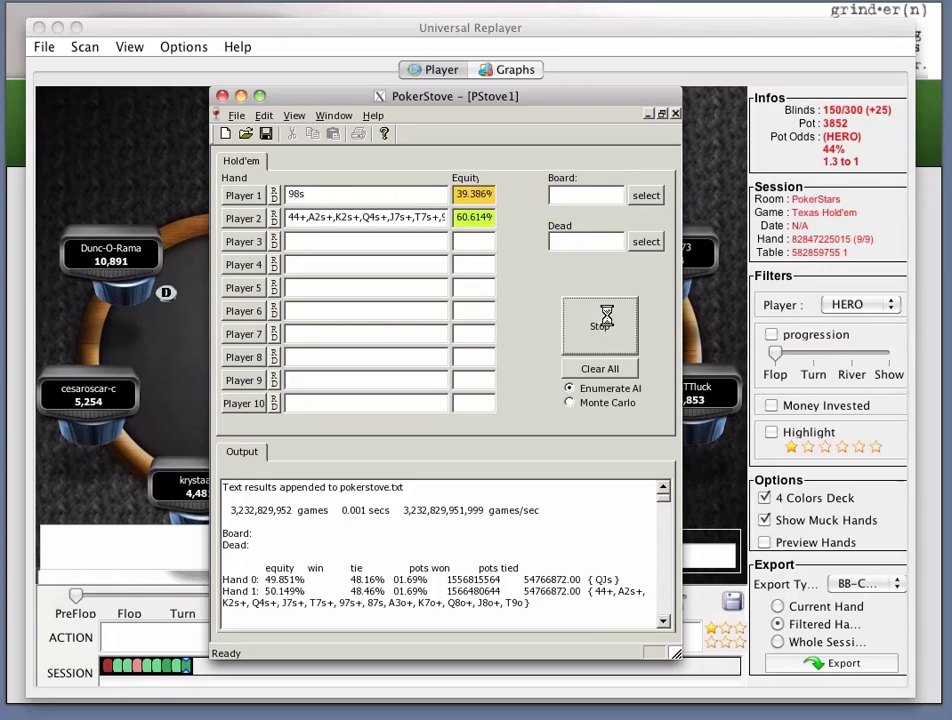
{"action": "left_click_drag", "start_coordinate": [346, 198], "coordinate": [257, 200]}
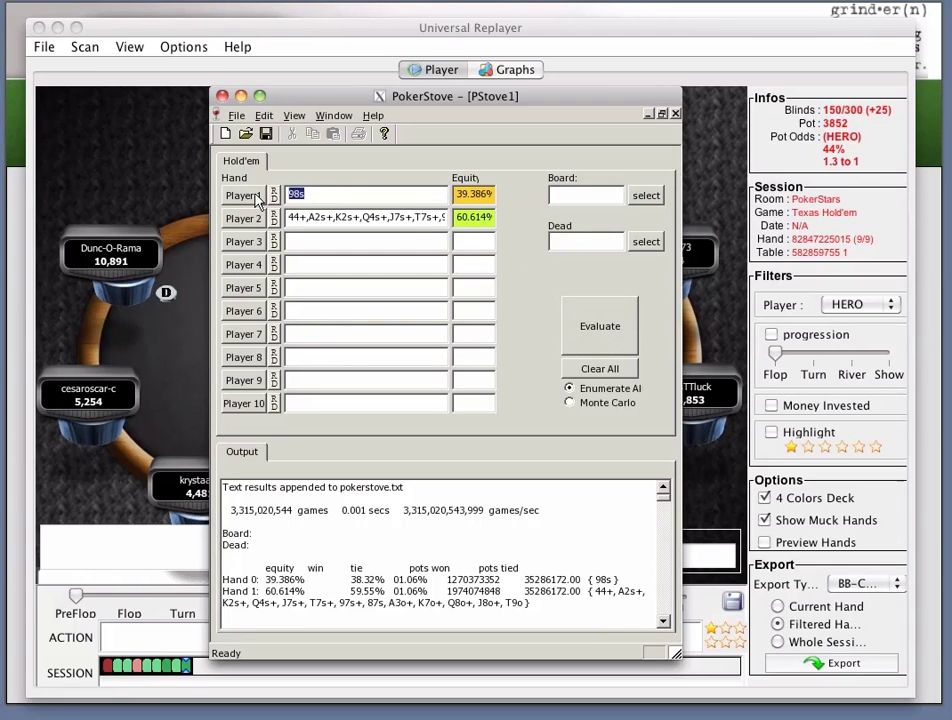
{"action": "type", "text": "KTs"}
{"action": "left_click", "coordinate": [606, 337]}
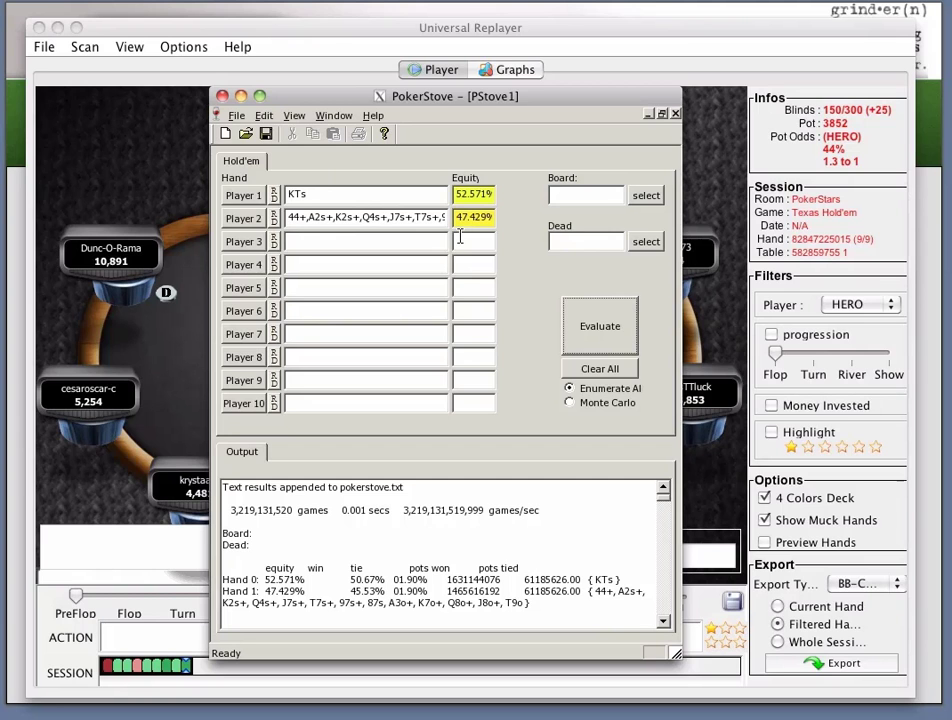
Step: Switch to the Microsoft PowerPoint presentation
{"action": "key", "text": "super+Tab"}
{"action": "key", "text": "super+Tab"}
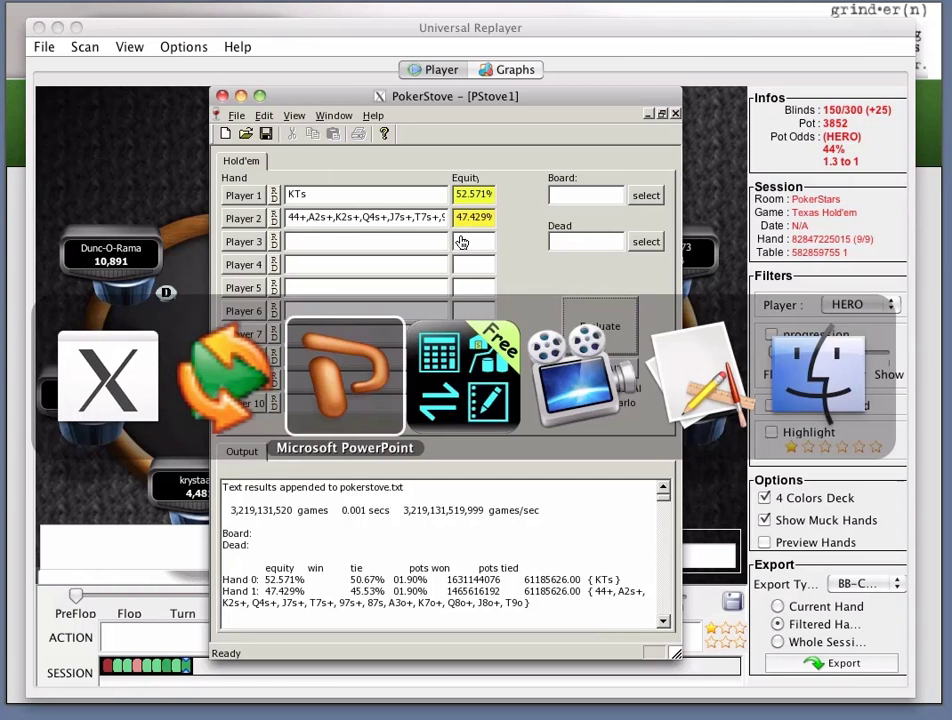